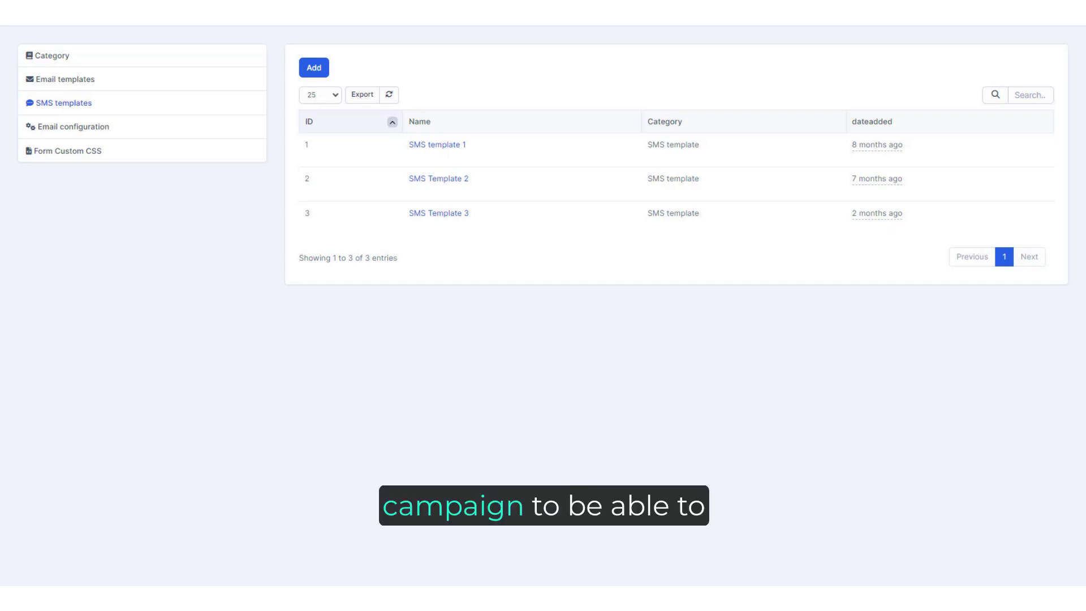
Create a new SMS template named 'SMS template 6' in the SMS template category.
{"action": "left_click", "coordinate": [316, 72]}
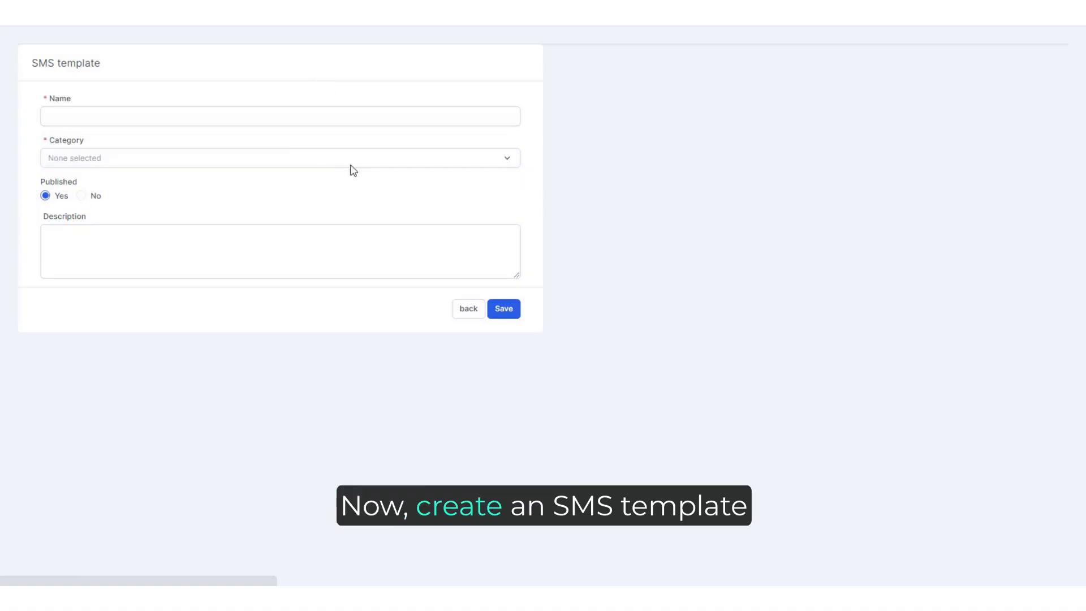
{"action": "left_click", "coordinate": [129, 120]}
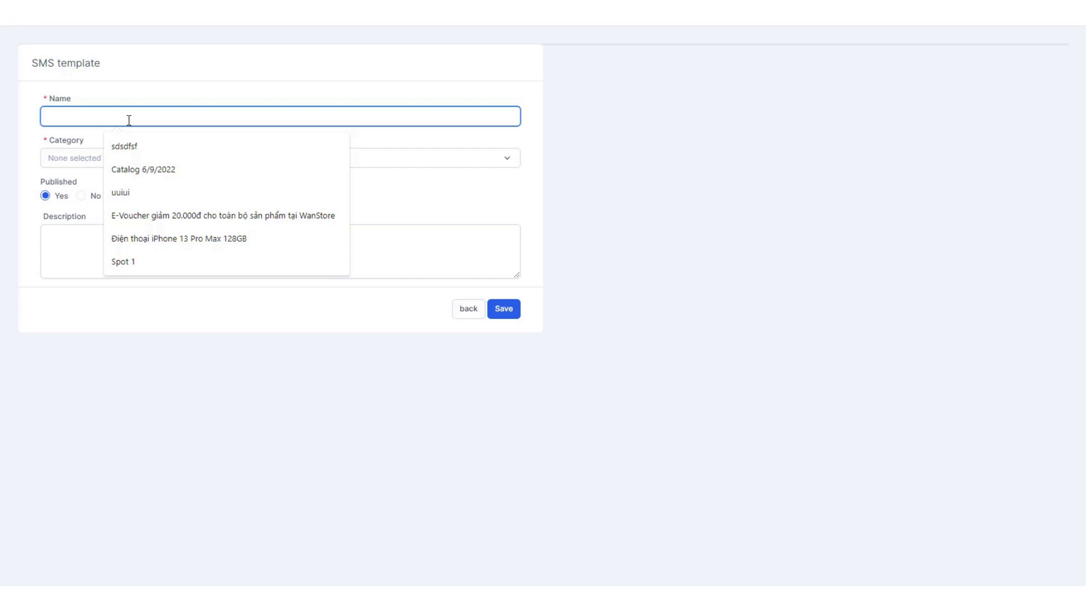
{"action": "type", "text": "SMS te"}
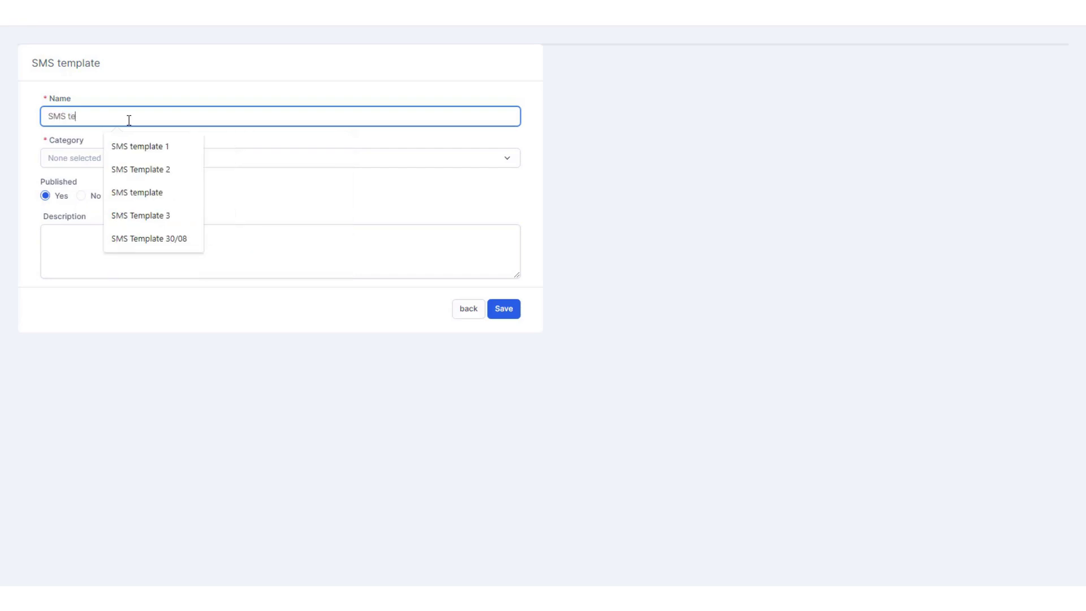
{"action": "key", "text": "Down"}
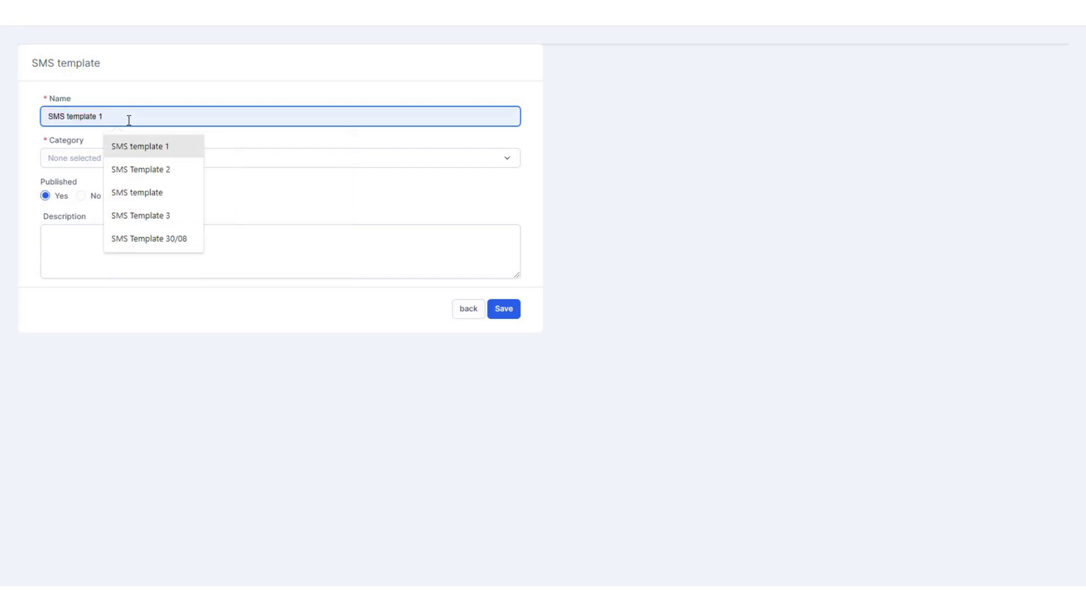
{"action": "type", "text": "mplate 6"}
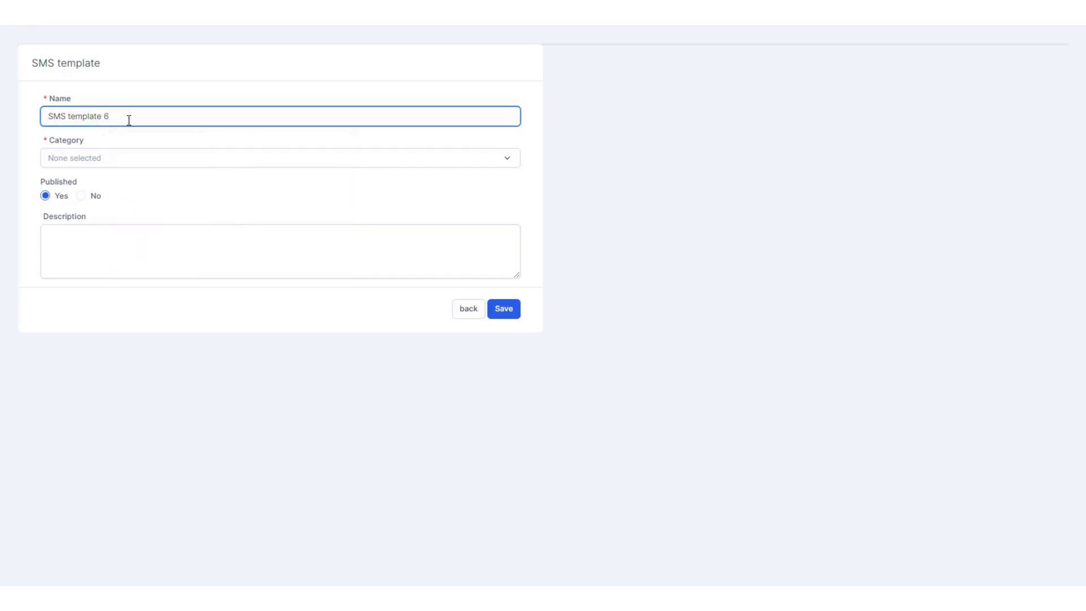
{"action": "left_click", "coordinate": [122, 163]}
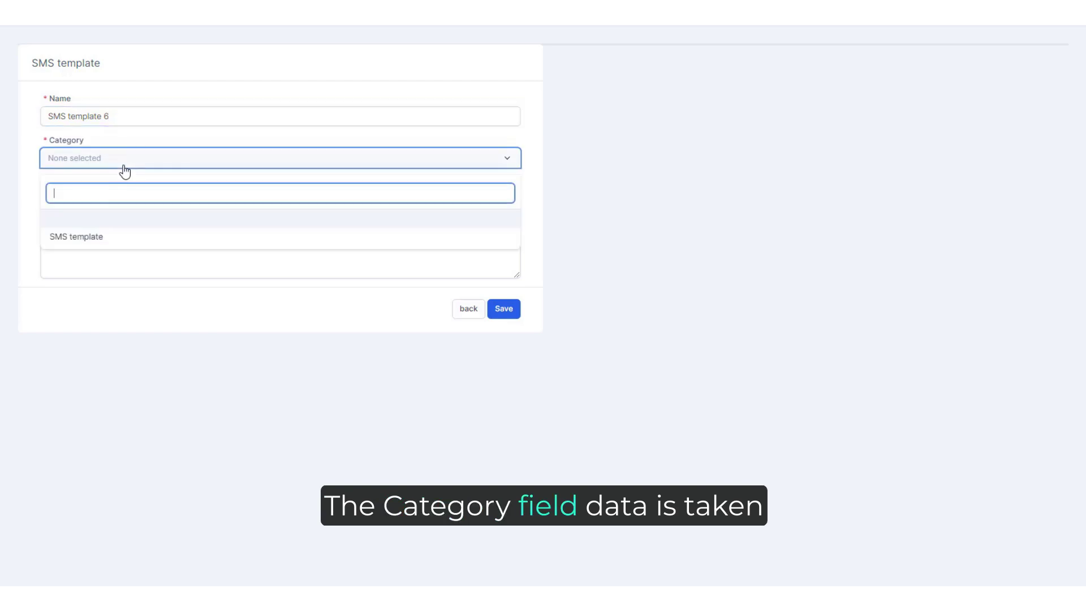
{"action": "left_click", "coordinate": [94, 238]}
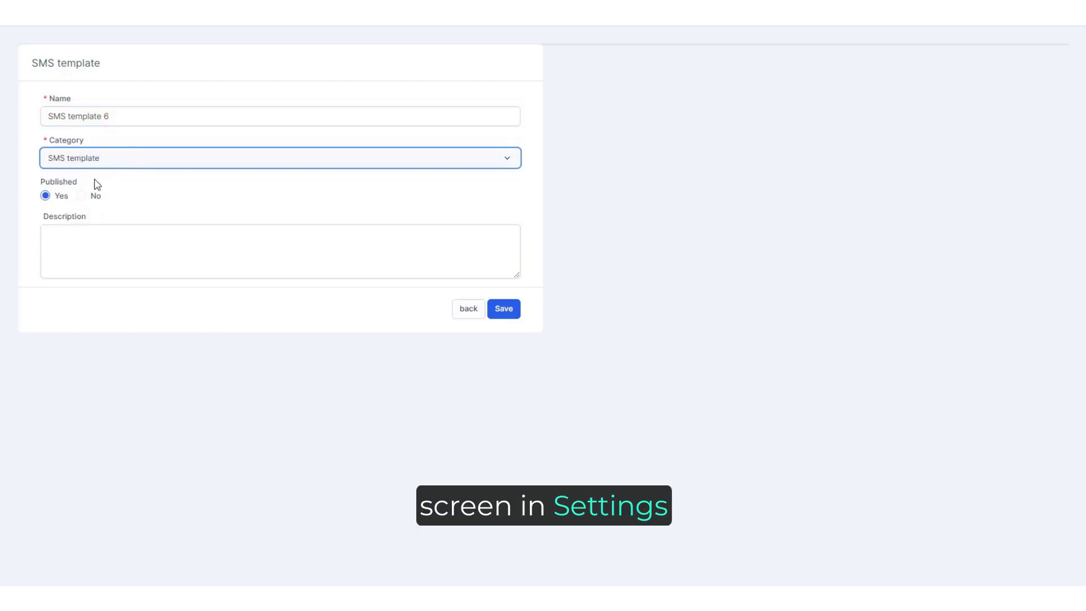
Save SMS template 6 and look over its Statistics and Leads tabs.
{"action": "left_click", "coordinate": [513, 315]}
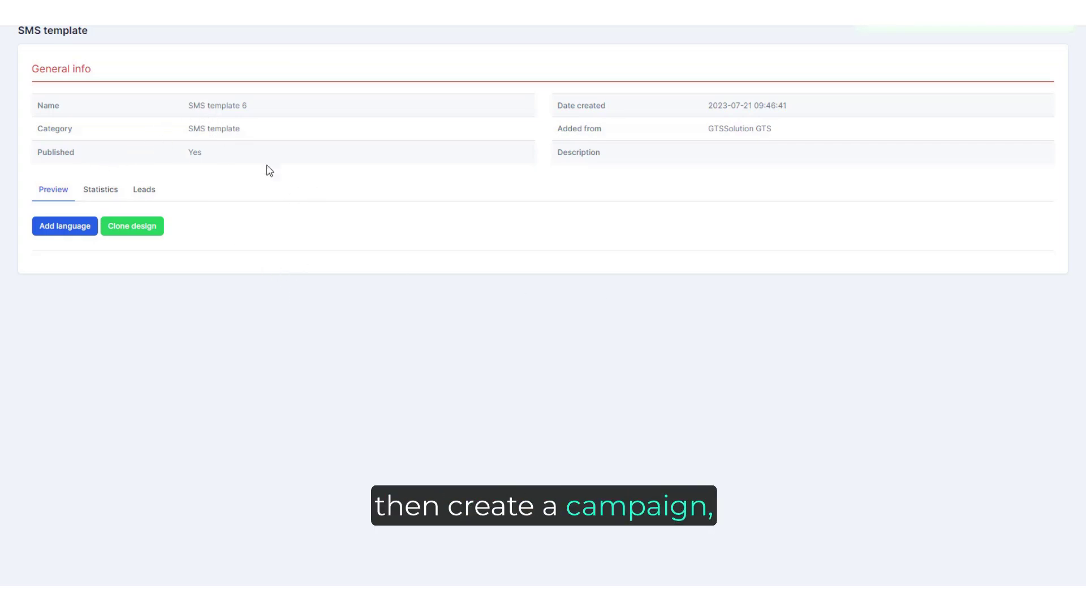
{"action": "left_click", "coordinate": [97, 200]}
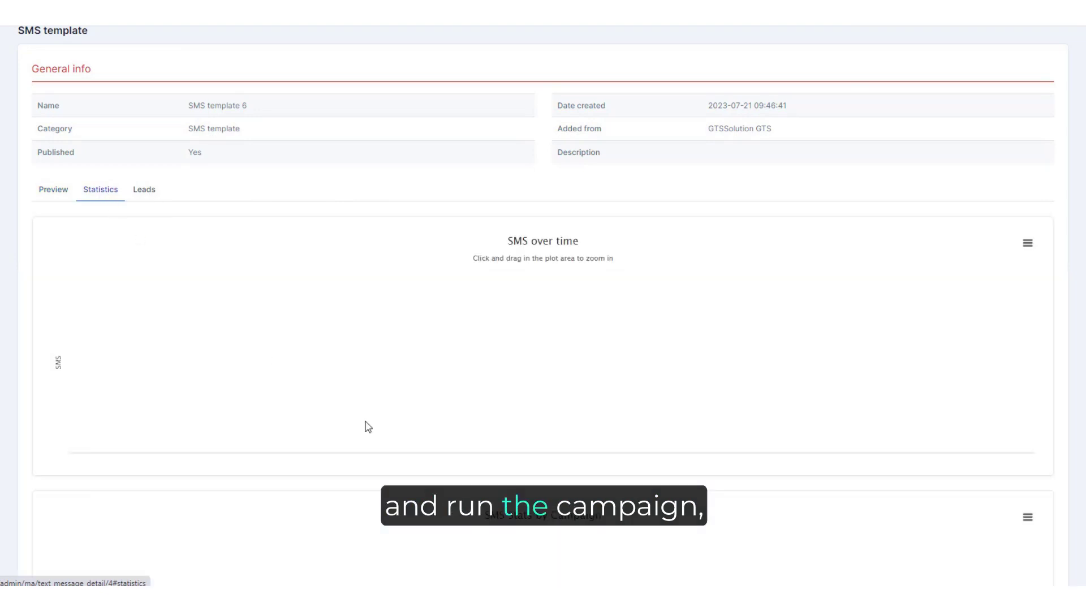
{"action": "left_click", "coordinate": [139, 193]}
{"action": "left_click", "coordinate": [96, 191]}
{"action": "left_click", "coordinate": [59, 191]}
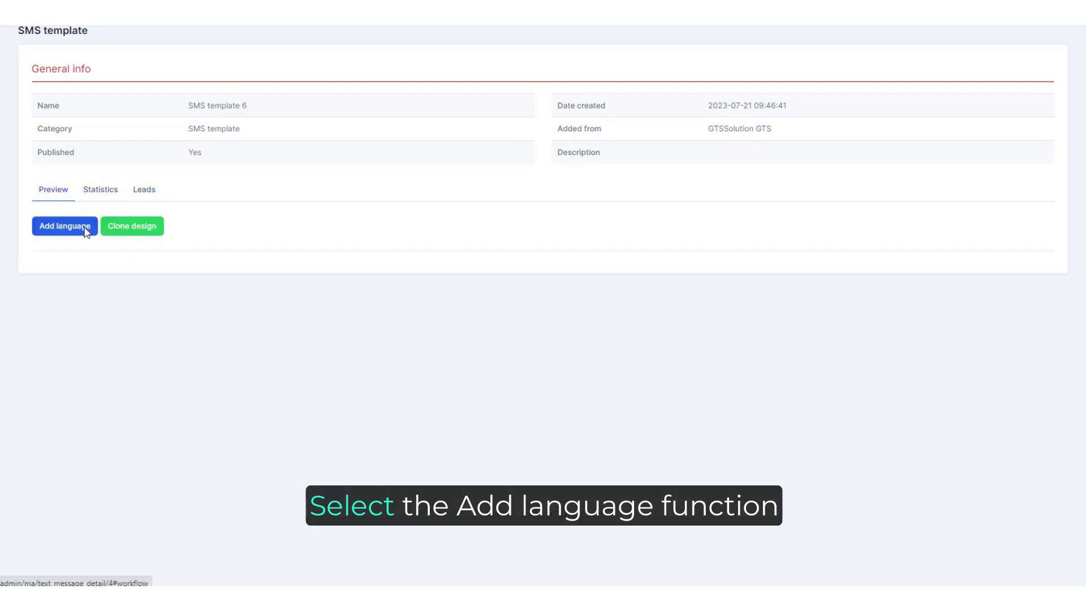
Add Vietnamese as a language version of SMS template 6.
{"action": "left_click", "coordinate": [73, 234]}
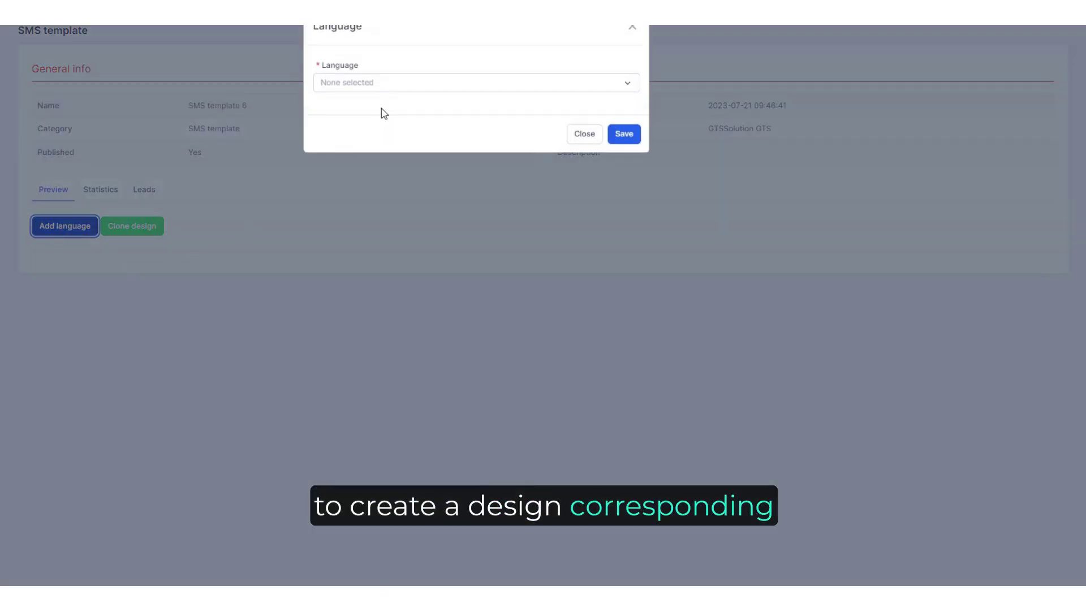
{"action": "left_click", "coordinate": [386, 85]}
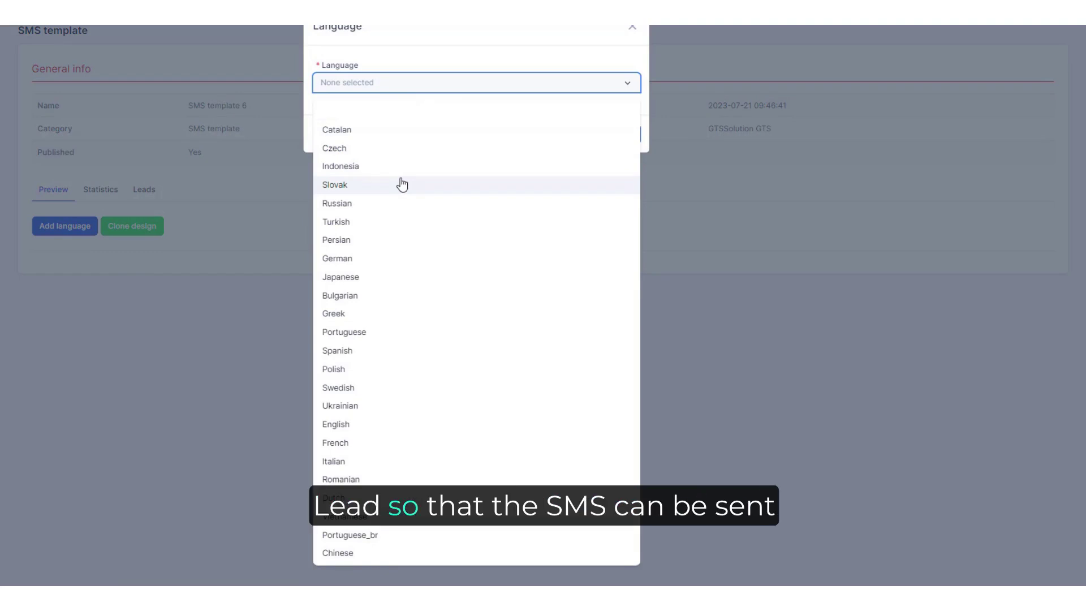
{"action": "left_click", "coordinate": [386, 516]}
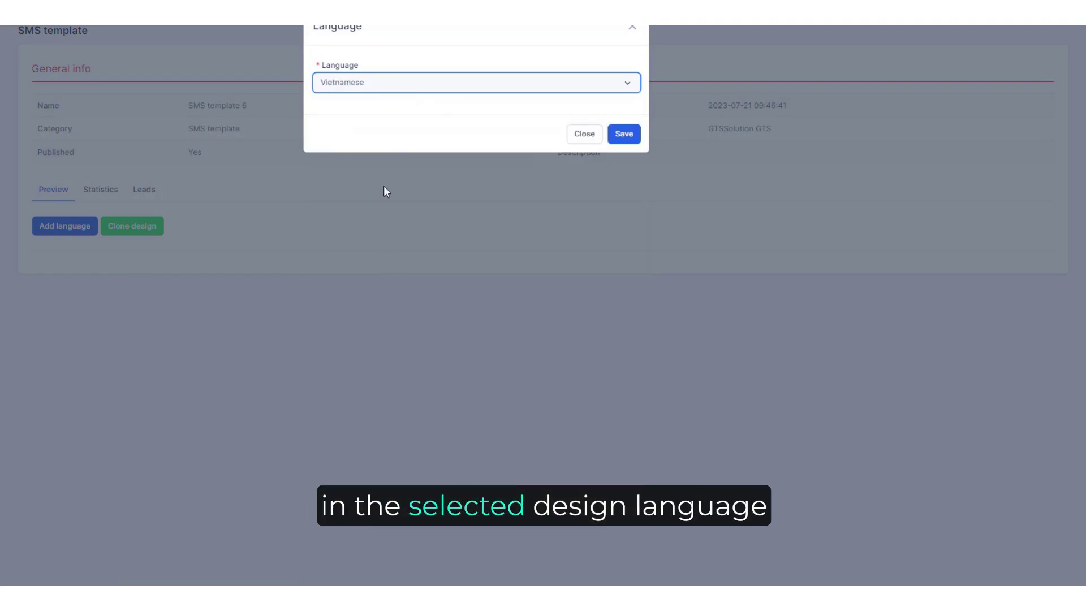
{"action": "left_click", "coordinate": [624, 135]}
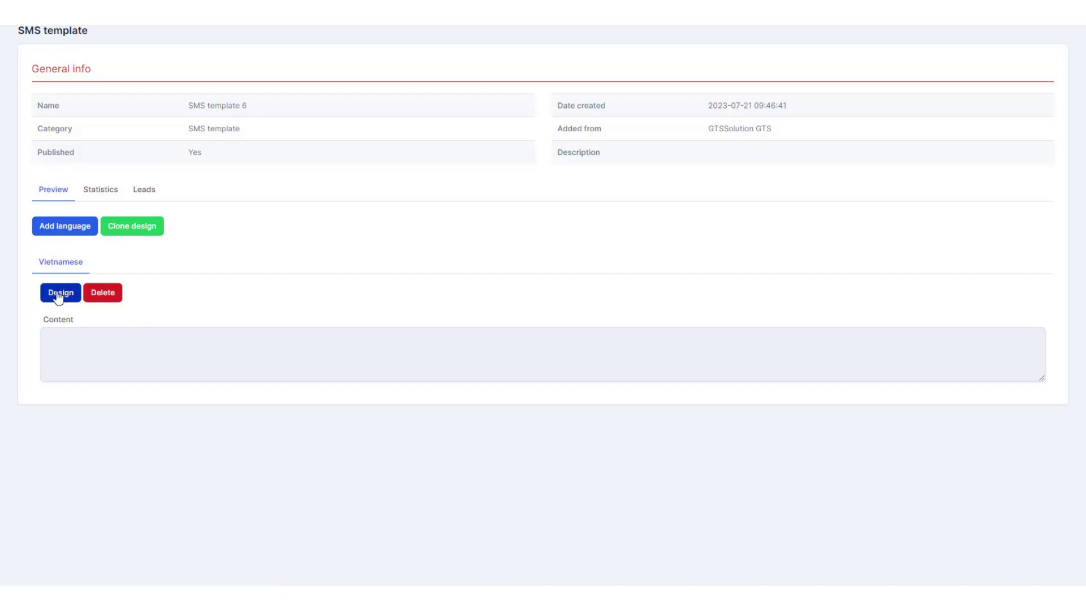
Write and save the Vietnamese content 'Hello {lead_name}' using the lead name merge field.
{"action": "left_click", "coordinate": [59, 299]}
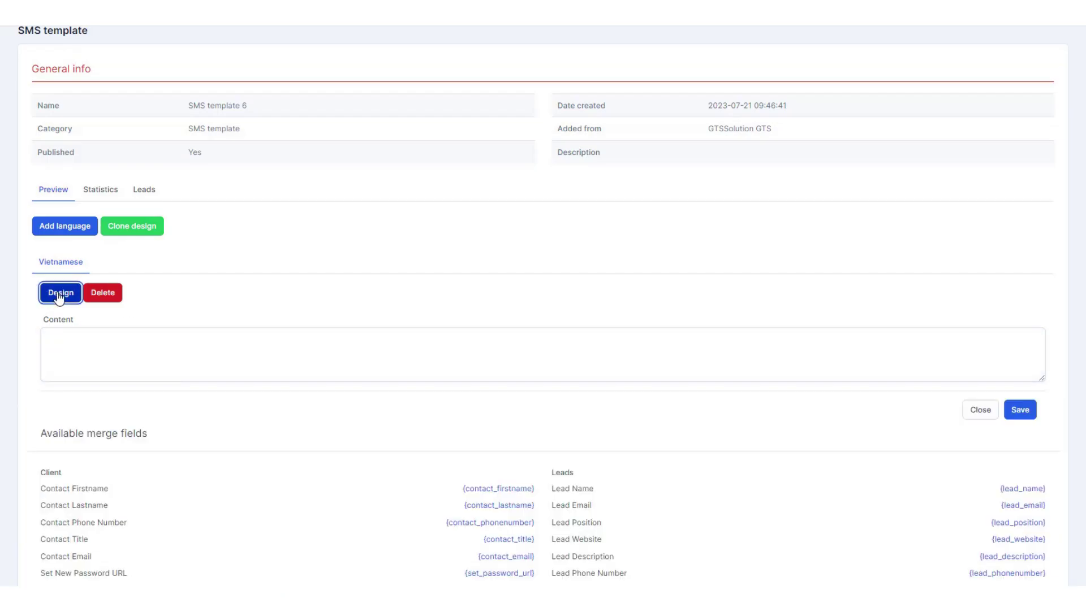
{"action": "left_click", "coordinate": [116, 345]}
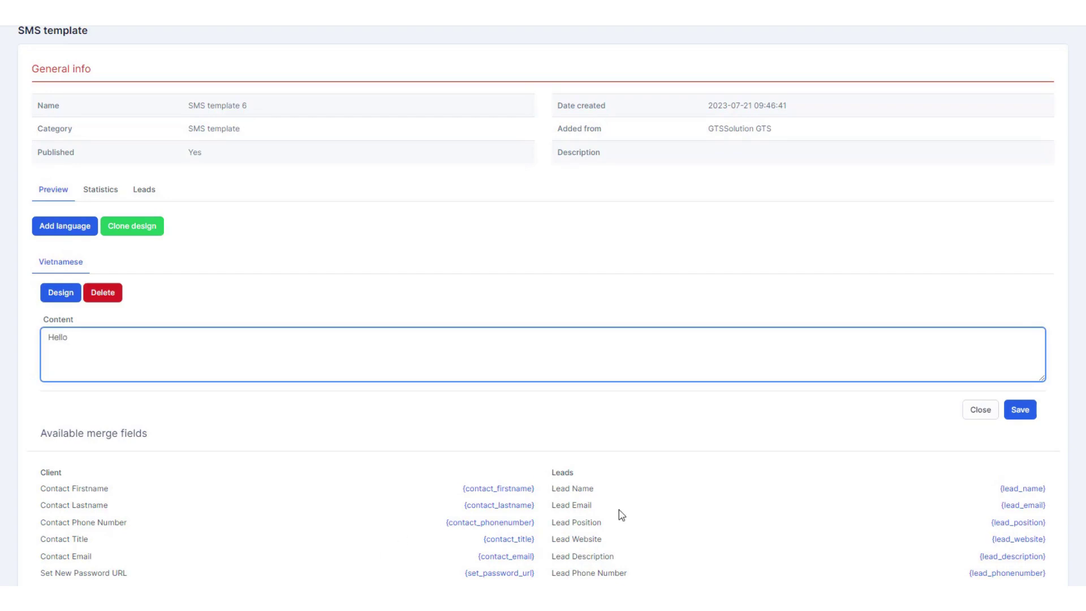
{"action": "left_click", "coordinate": [1018, 490]}
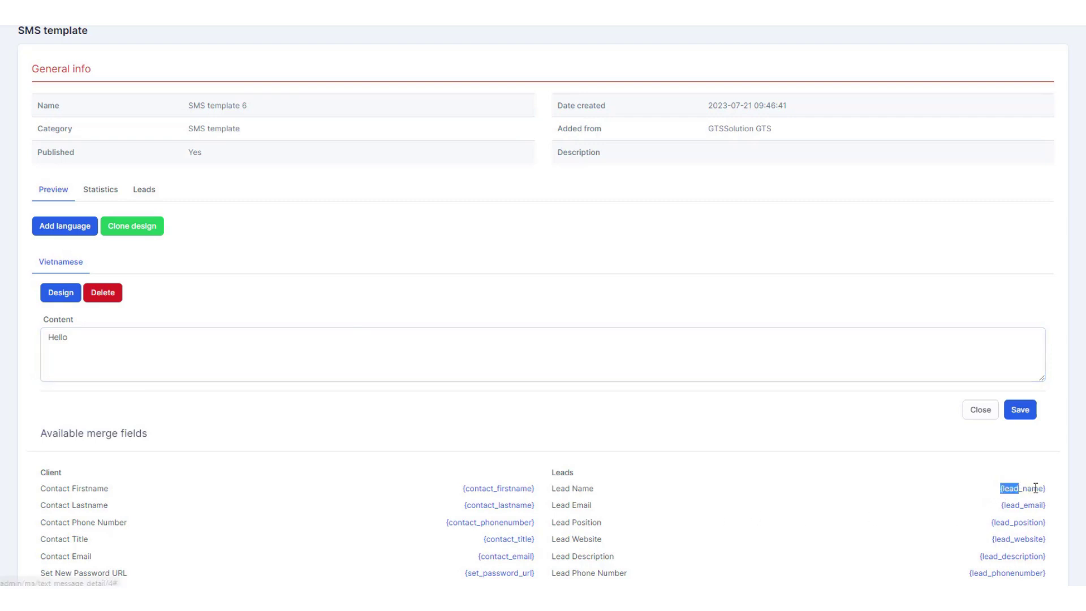
{"action": "left_click", "coordinate": [1044, 492]}
{"action": "key", "text": "ctrl+c"}
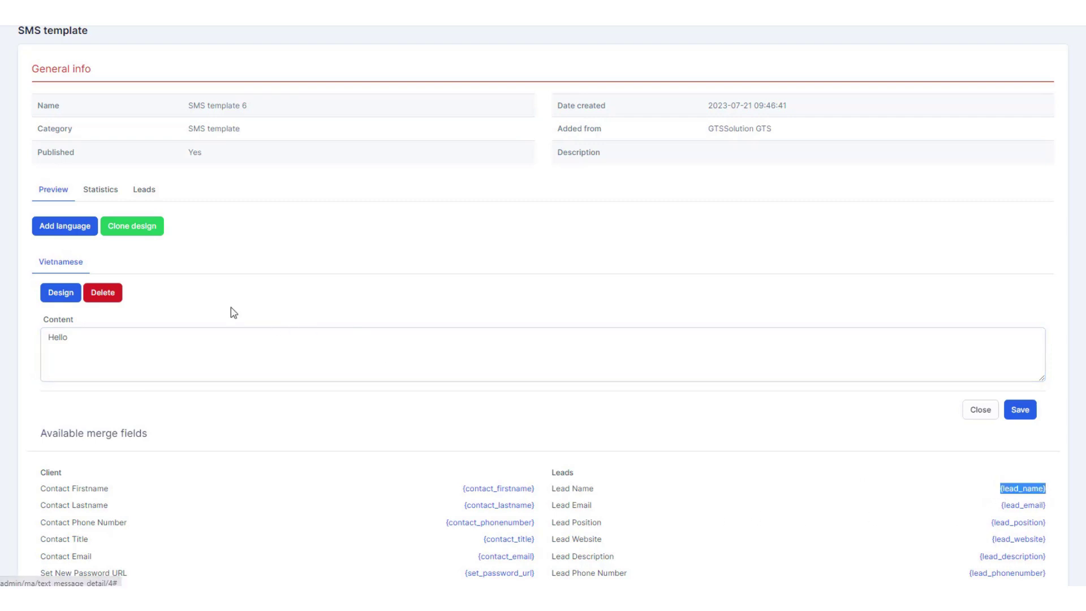
{"action": "left_click", "coordinate": [136, 338]}
{"action": "key", "text": "ctrl+v"}
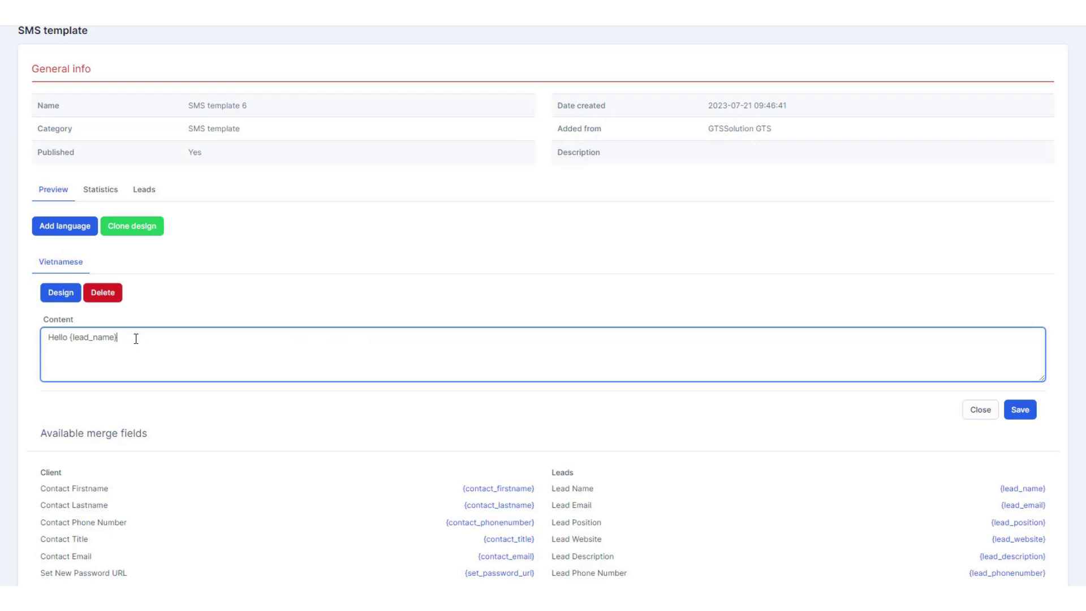
{"action": "key", "text": "Tab"}
{"action": "key", "text": "Tab"}
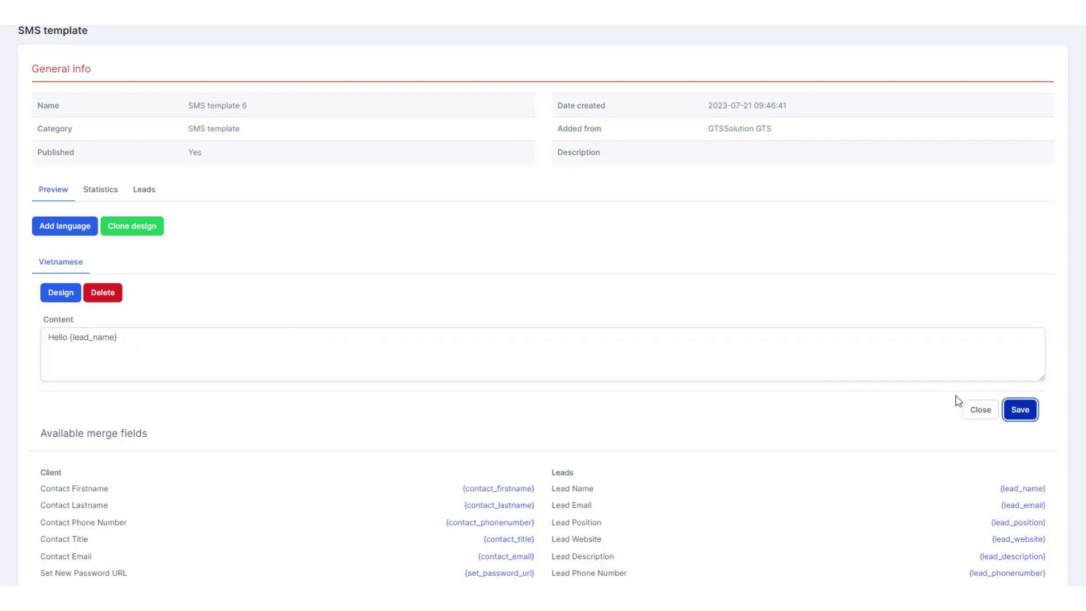
{"action": "key", "text": "Return"}
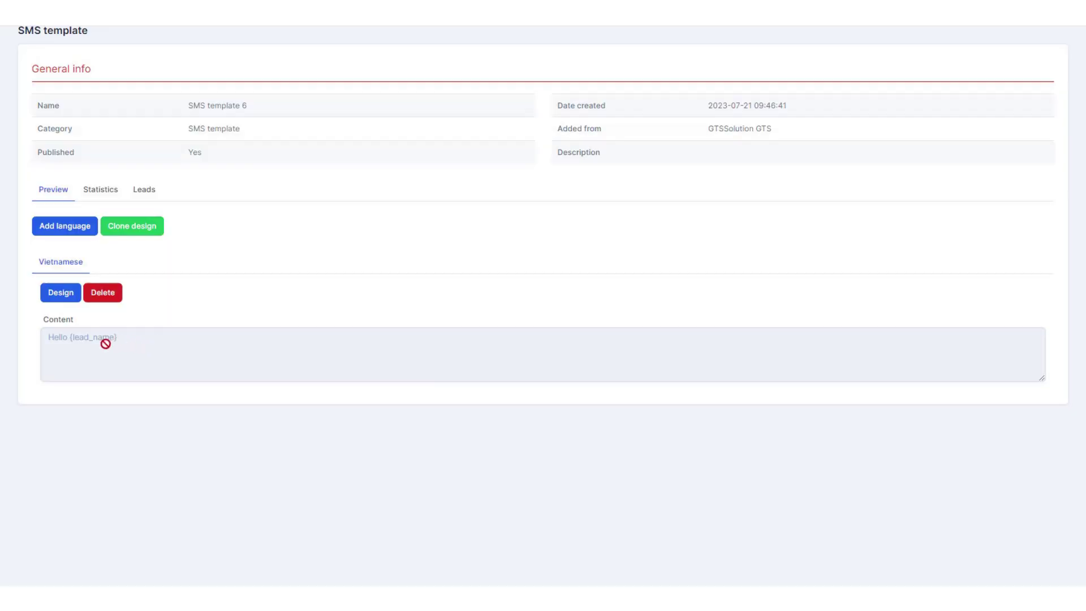
Clone the Vietnamese design of SMS template 6 into a new English version.
{"action": "left_click", "coordinate": [127, 229]}
{"action": "left_click", "coordinate": [469, 85]}
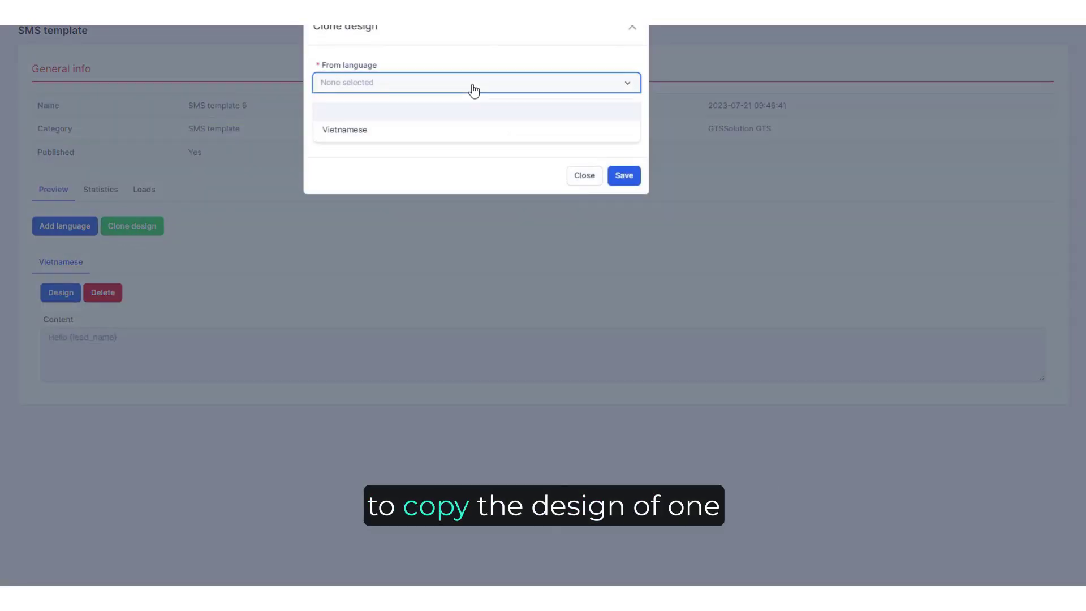
{"action": "left_click", "coordinate": [355, 138]}
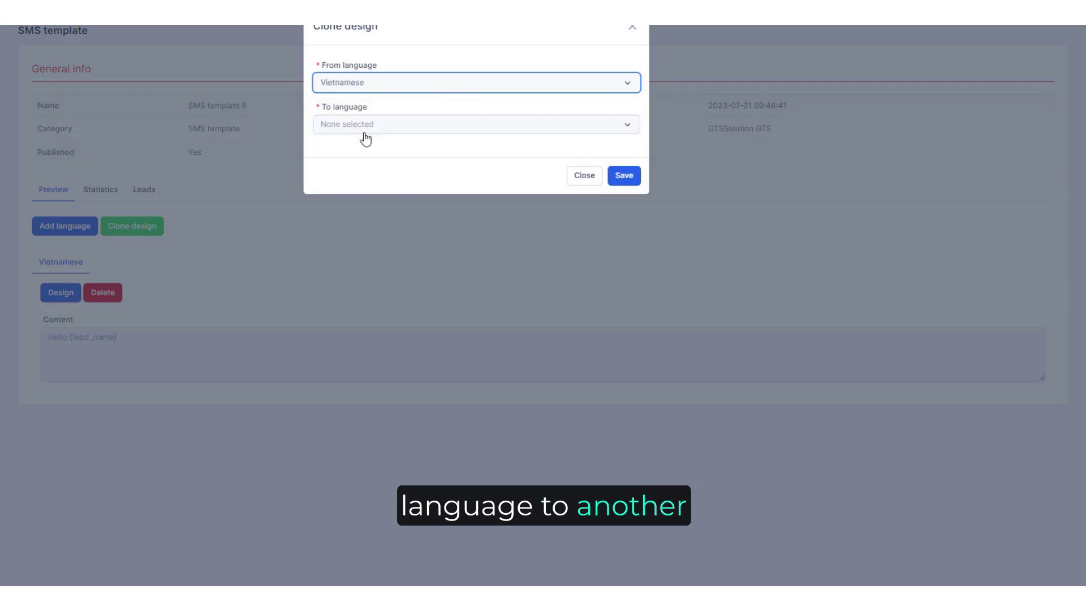
{"action": "left_click", "coordinate": [376, 127]}
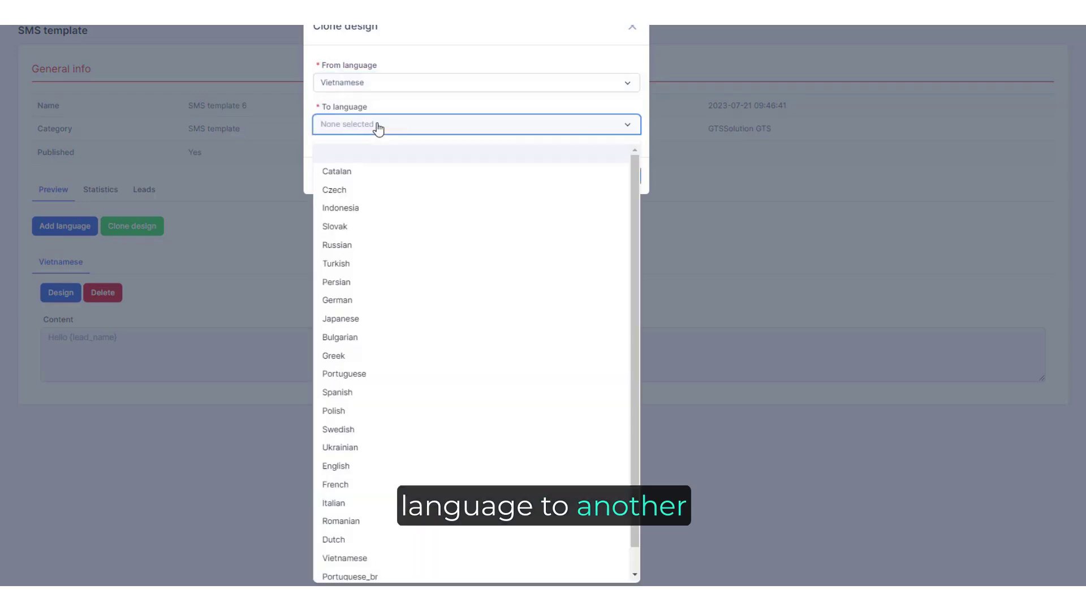
{"action": "left_click", "coordinate": [359, 466]}
{"action": "left_click", "coordinate": [626, 176]}
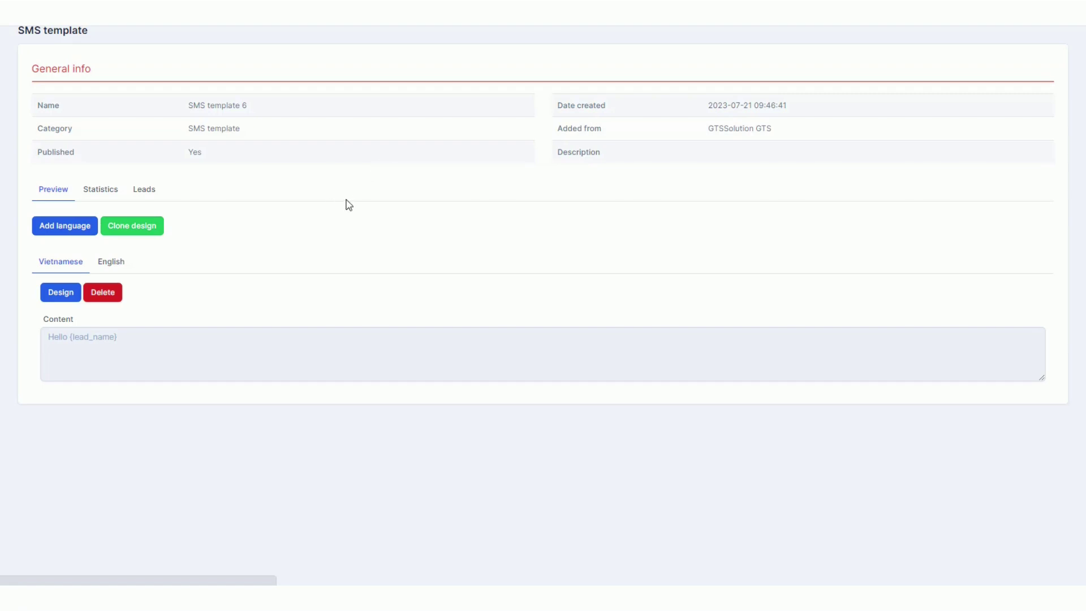
Change the Vietnamese content to 'Xin chào {lead_name}', keeping English as 'Hello {lead_name}'.
{"action": "left_click", "coordinate": [112, 263]}
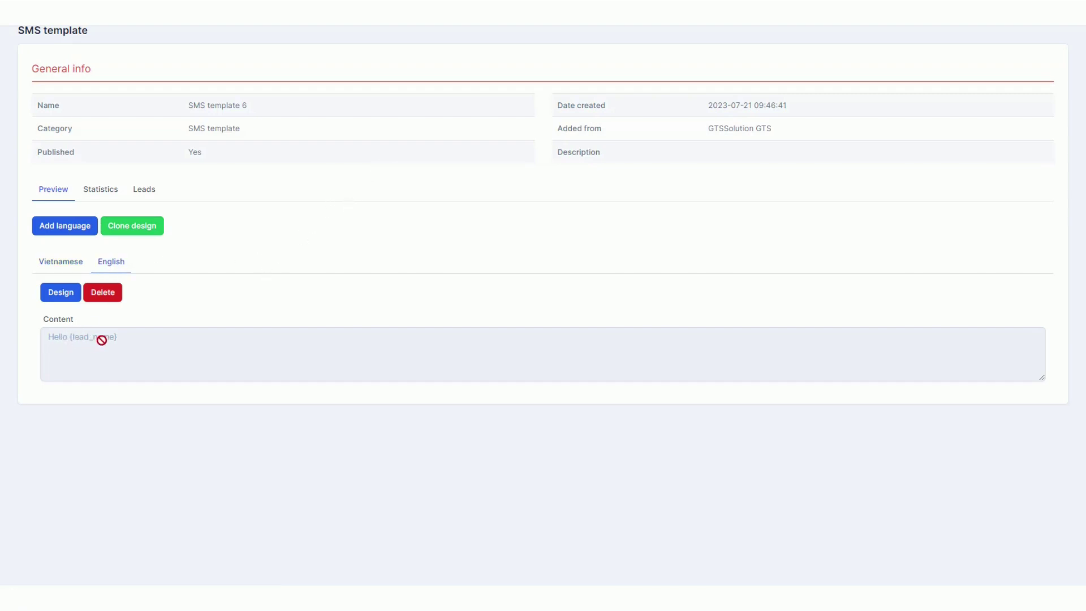
{"action": "left_click", "coordinate": [61, 261]}
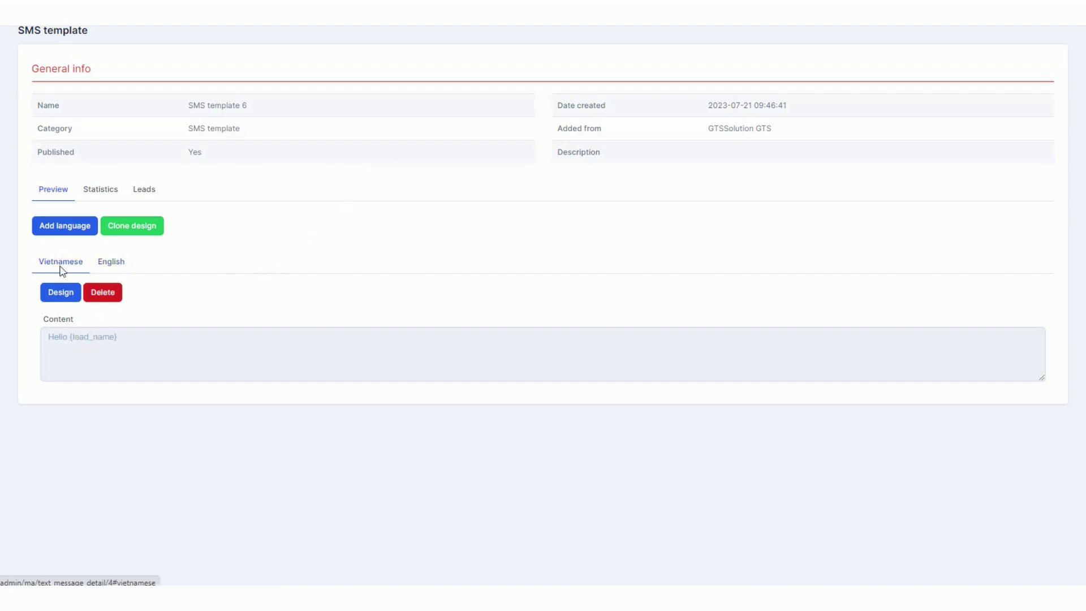
{"action": "left_click", "coordinate": [61, 299]}
{"action": "left_click_drag", "start_coordinate": [68, 342], "coordinate": [32, 344]}
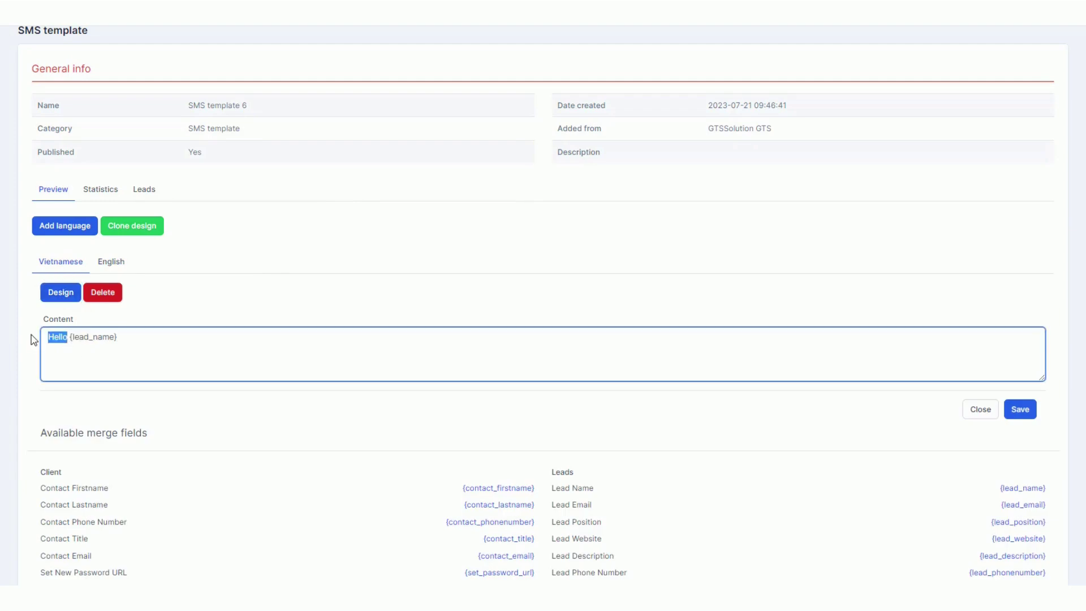
{"action": "type", "text": "Xin chào"}
{"action": "left_click", "coordinate": [1020, 410]}
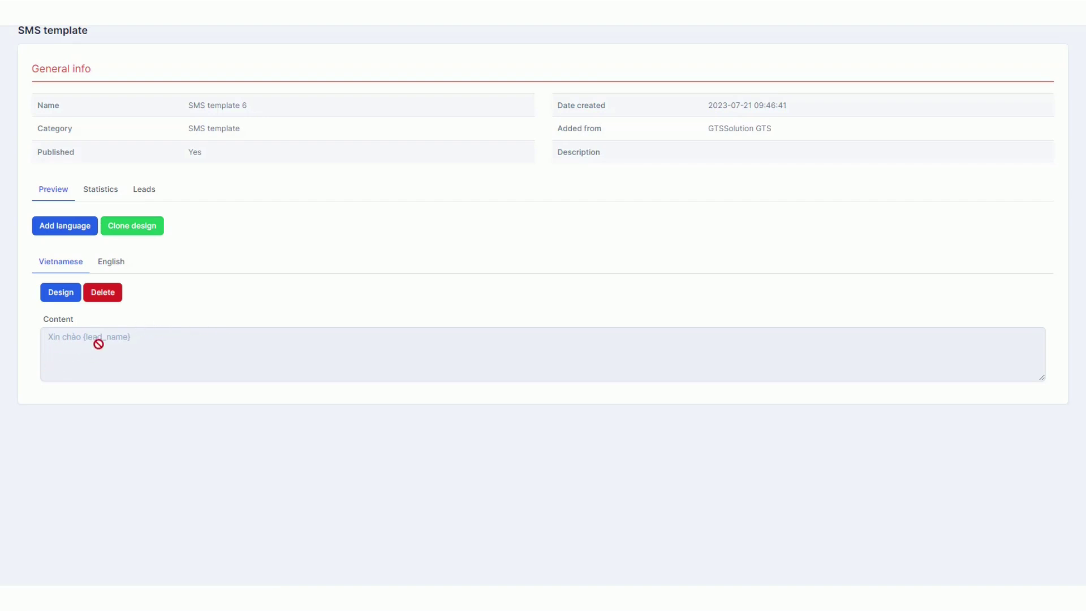
{"action": "left_click", "coordinate": [113, 263]}
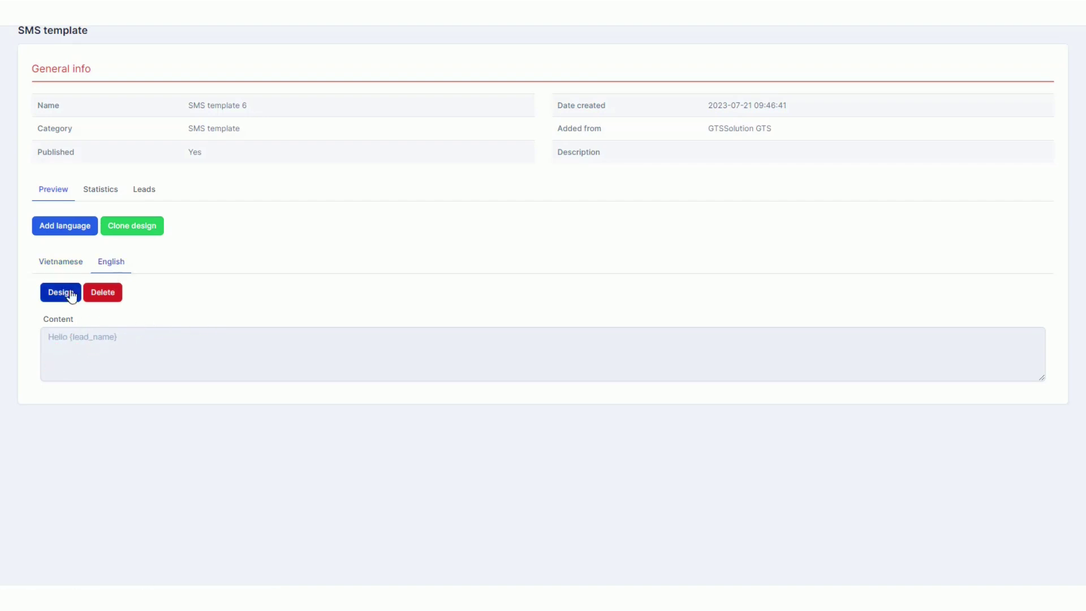
{"action": "left_click", "coordinate": [64, 264]}
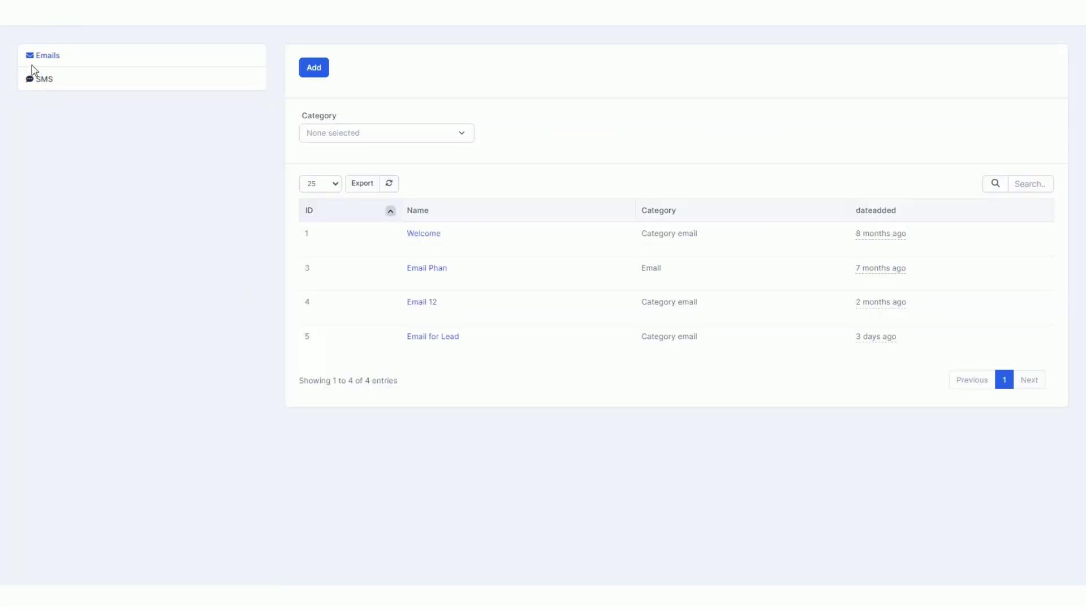
Start a new SMS named 'SMS test' in the SMS category.
{"action": "left_click", "coordinate": [40, 79]}
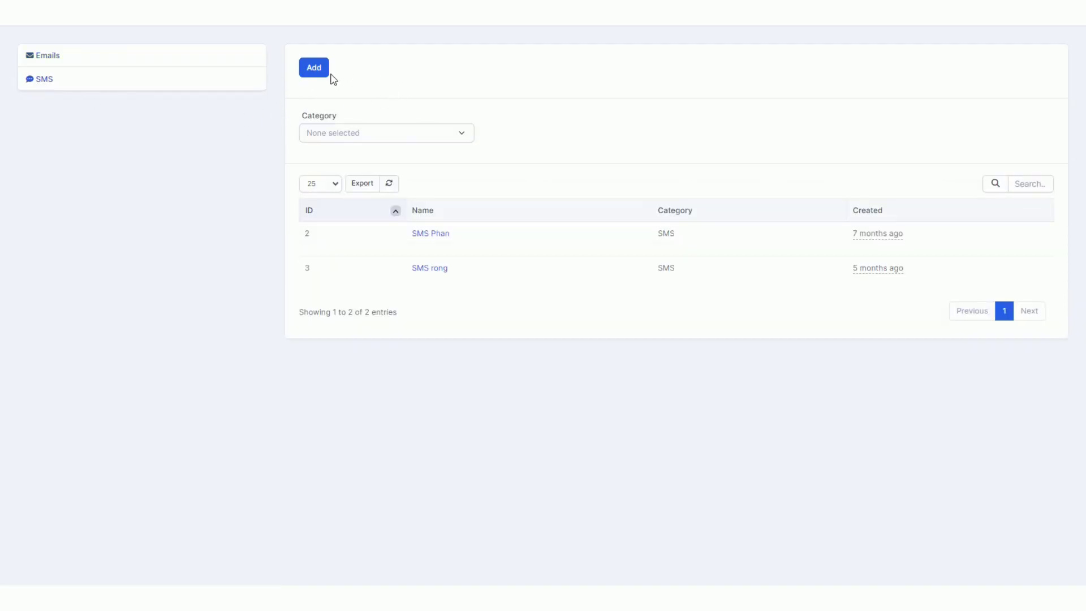
{"action": "left_click", "coordinate": [324, 71]}
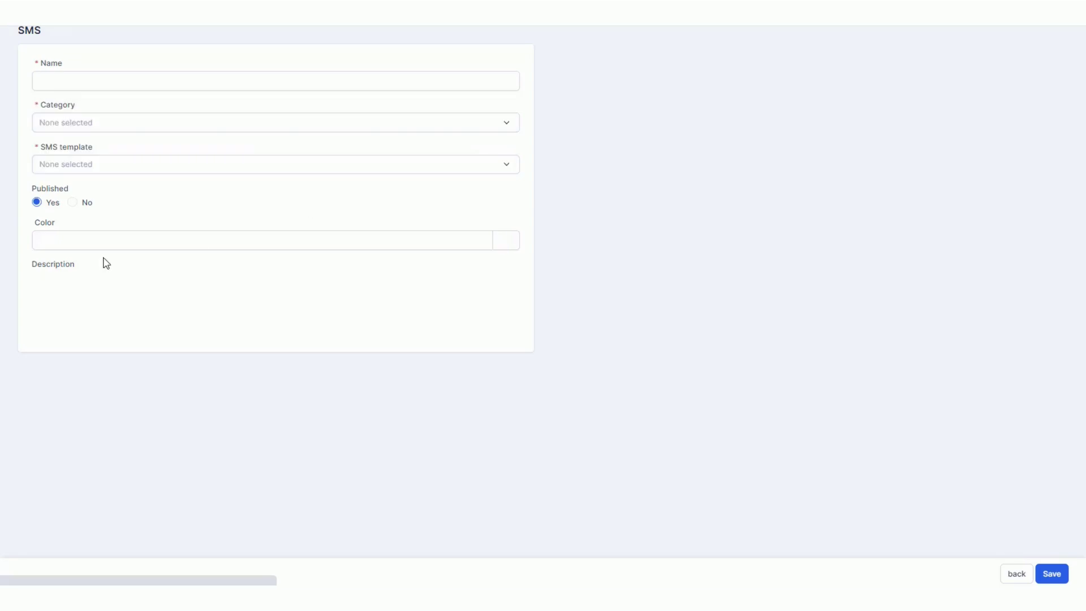
{"action": "left_click", "coordinate": [90, 84]}
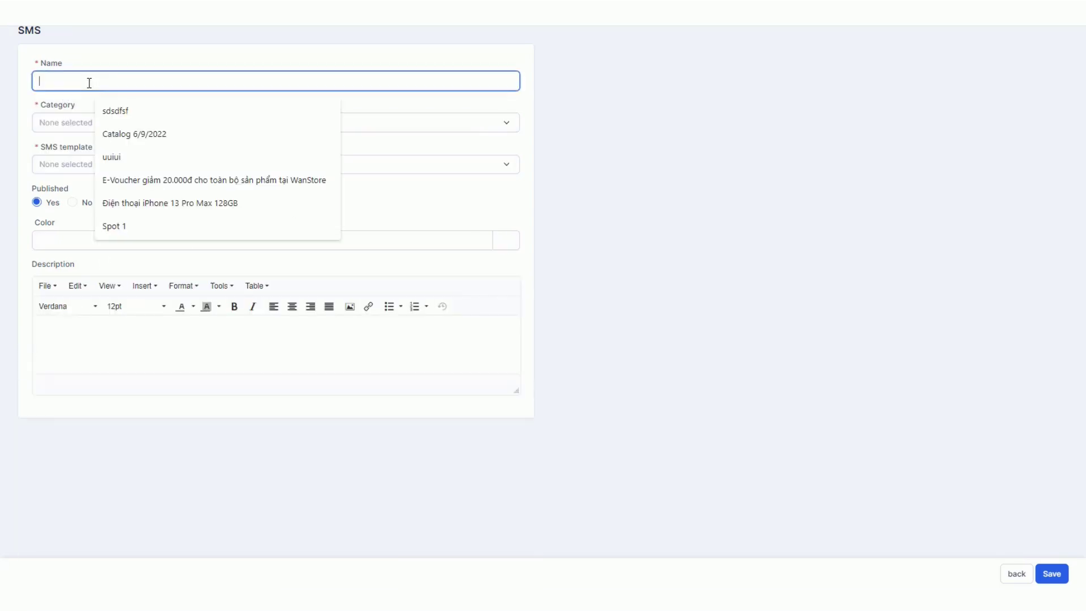
{"action": "type", "text": "SMS"}
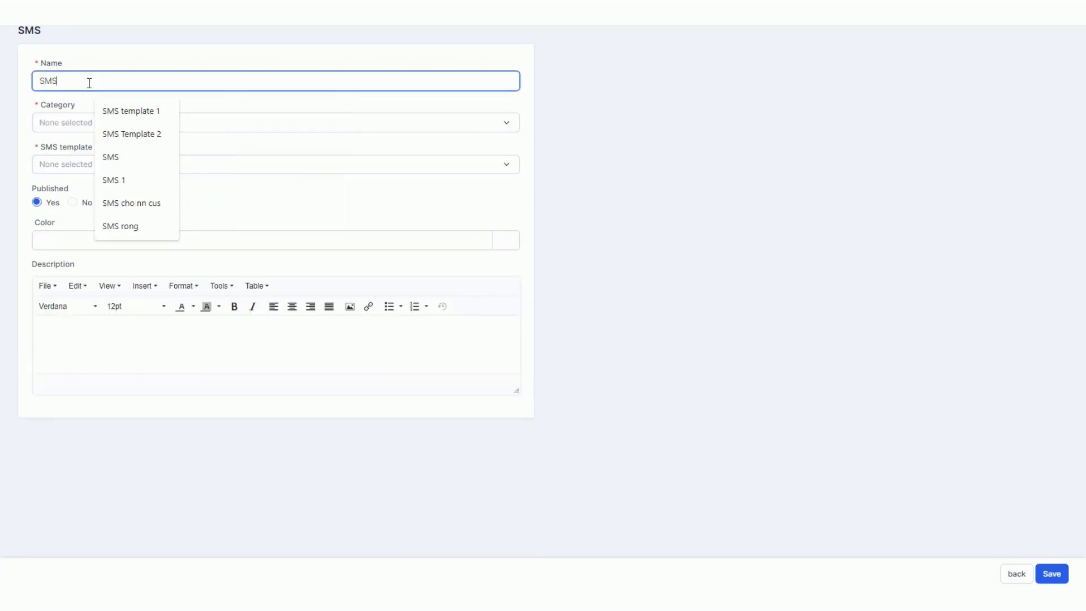
{"action": "type", "text": " test"}
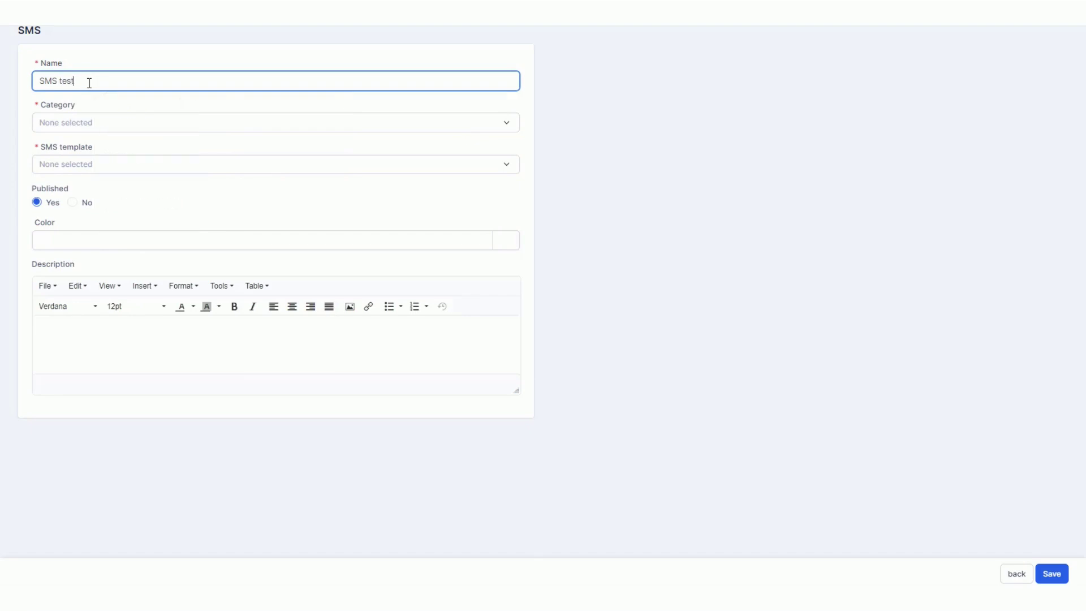
{"action": "left_click", "coordinate": [169, 129]}
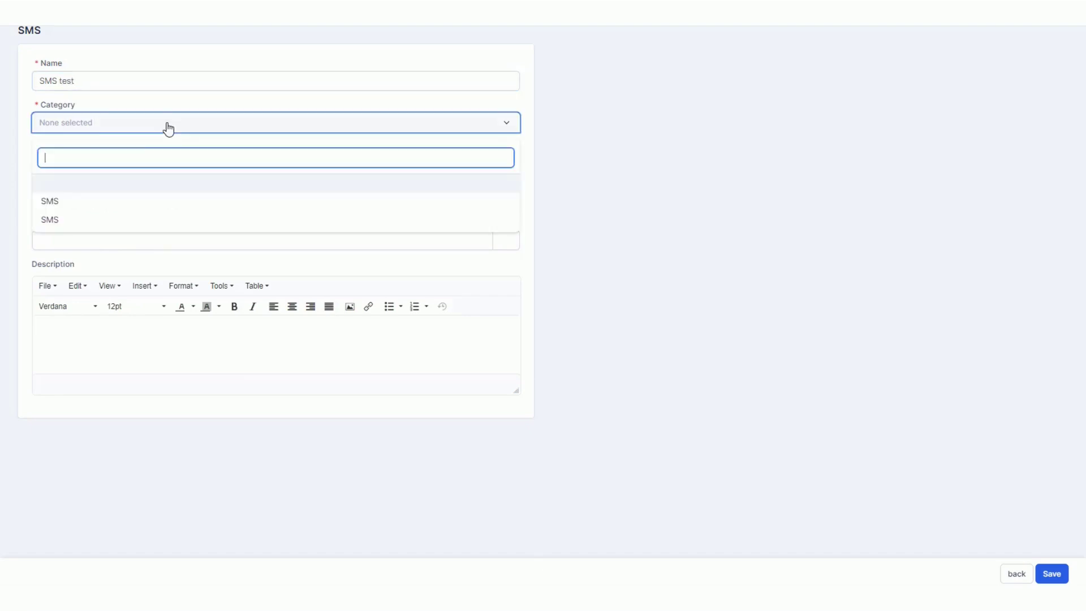
{"action": "left_click", "coordinate": [84, 202]}
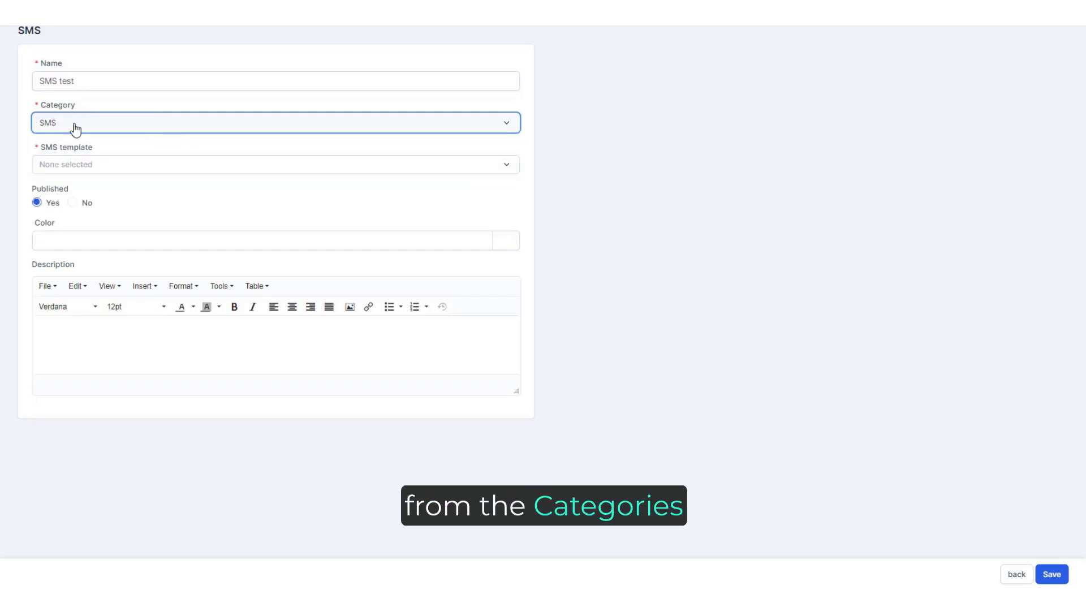
Pick SMS template 6 for the SMS and preview its English and Vietnamese content.
{"action": "left_click", "coordinate": [235, 168]}
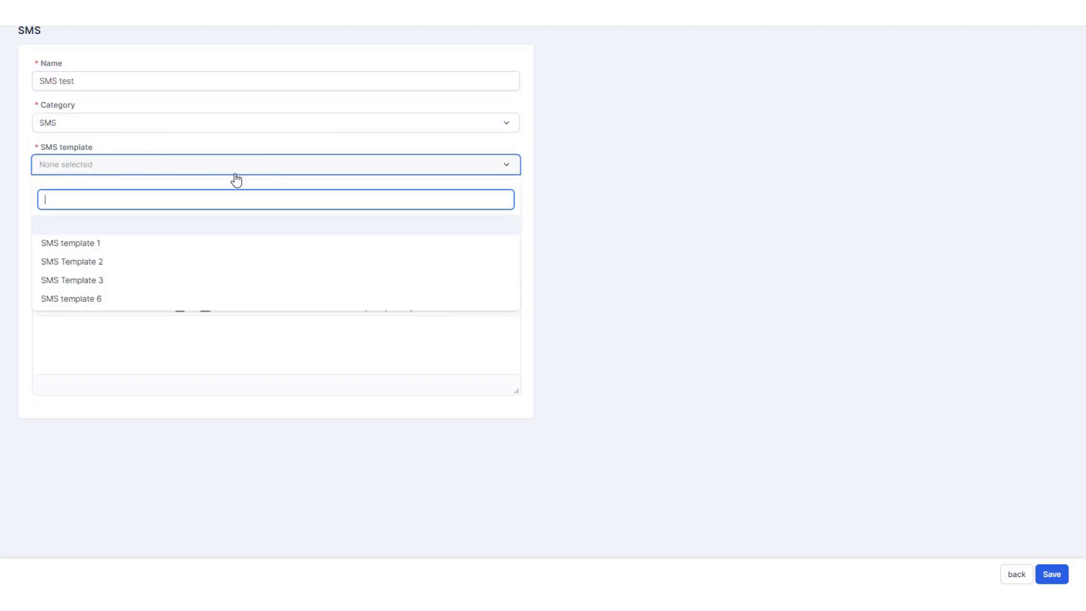
{"action": "left_click", "coordinate": [88, 300]}
{"action": "left_click", "coordinate": [636, 73]}
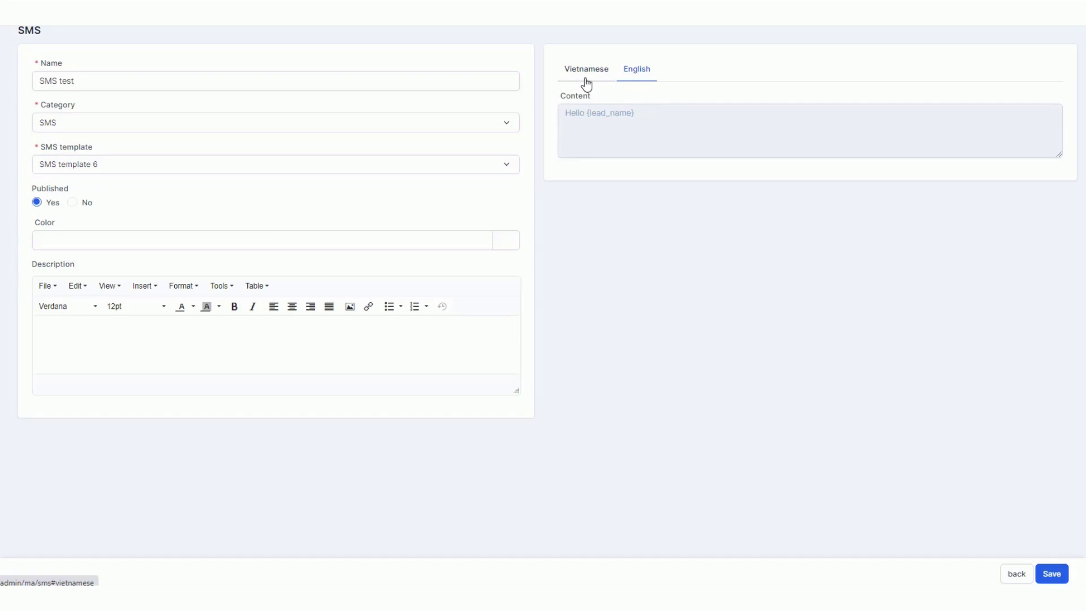
{"action": "left_click", "coordinate": [585, 73]}
Preview SMS template 1's languages, then switch back to SMS template 6 and save.
{"action": "left_click", "coordinate": [119, 169]}
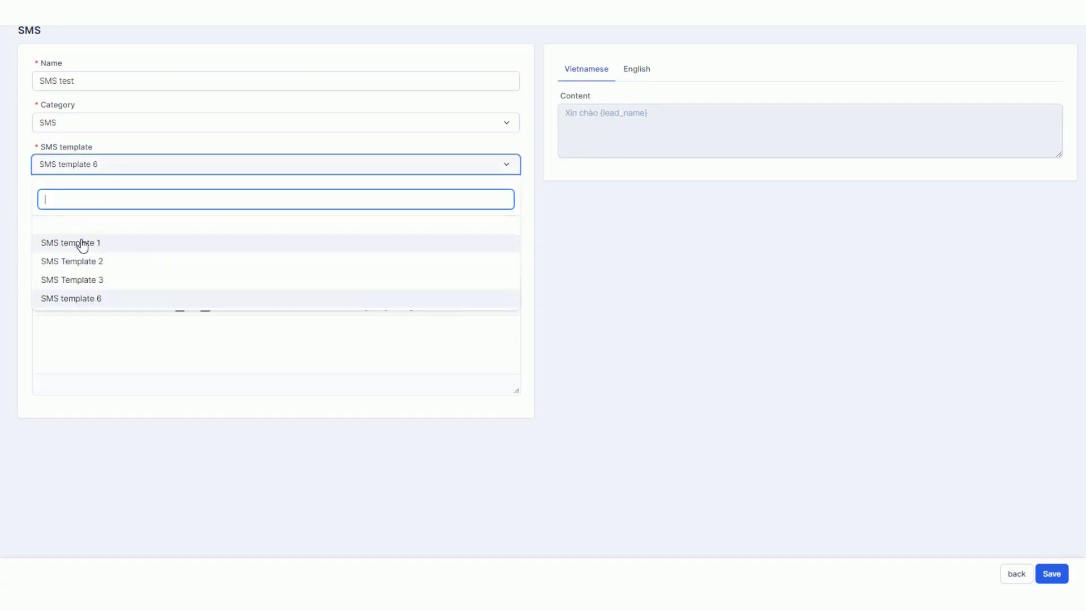
{"action": "left_click", "coordinate": [80, 244]}
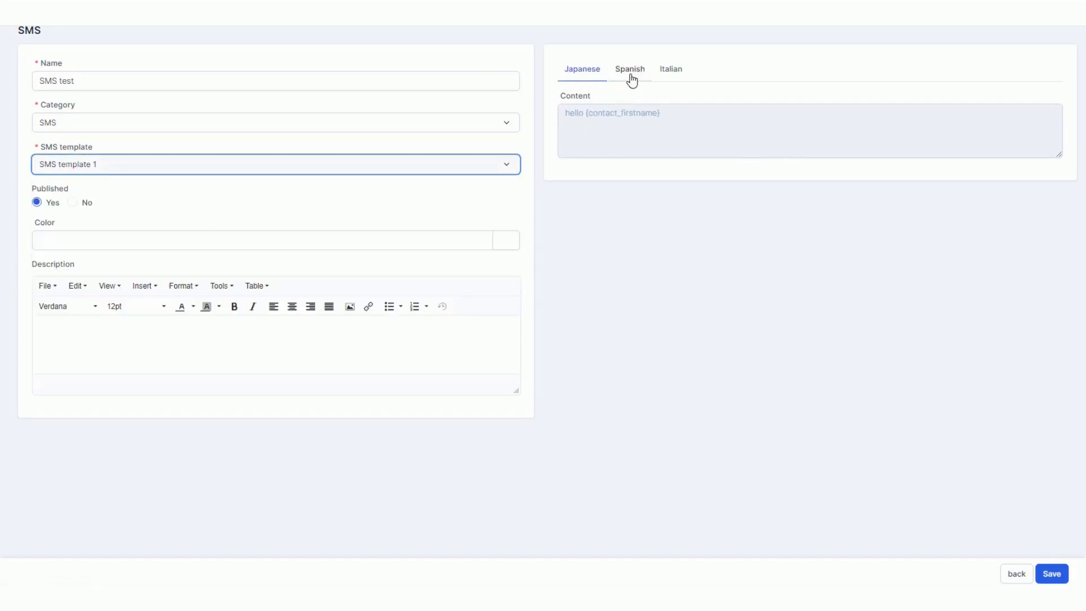
{"action": "left_click", "coordinate": [630, 74]}
{"action": "left_click", "coordinate": [670, 72]}
{"action": "left_click", "coordinate": [571, 74]}
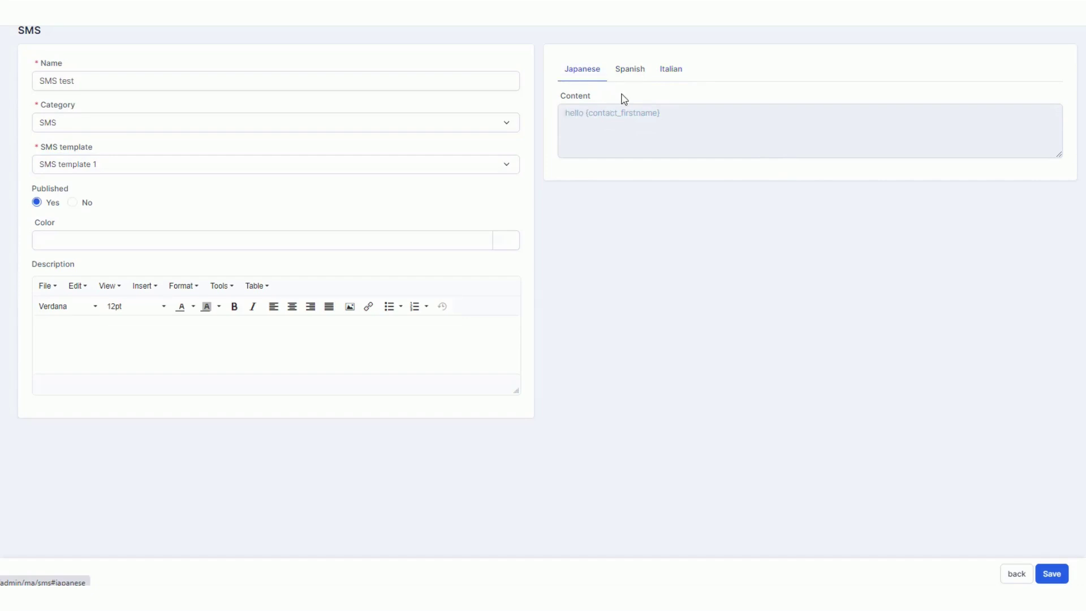
{"action": "left_click", "coordinate": [101, 170]}
{"action": "left_click", "coordinate": [86, 299]}
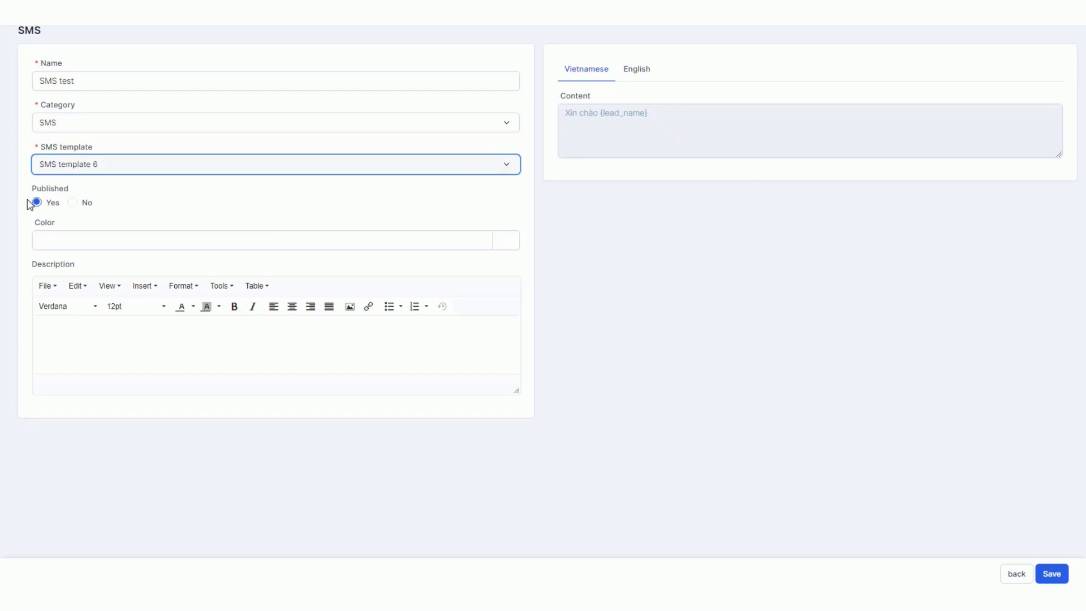
{"action": "left_click", "coordinate": [1053, 574]}
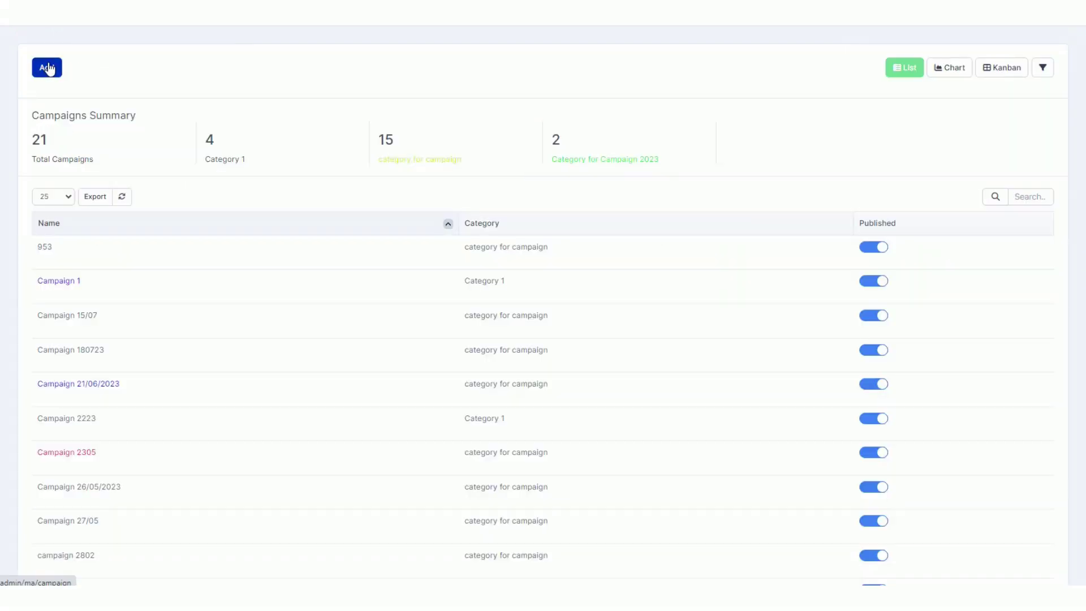
Create and save 'Campaign SMS' in Category for Campaign 2023, ending 2023-08-05.
{"action": "left_click", "coordinate": [49, 69]}
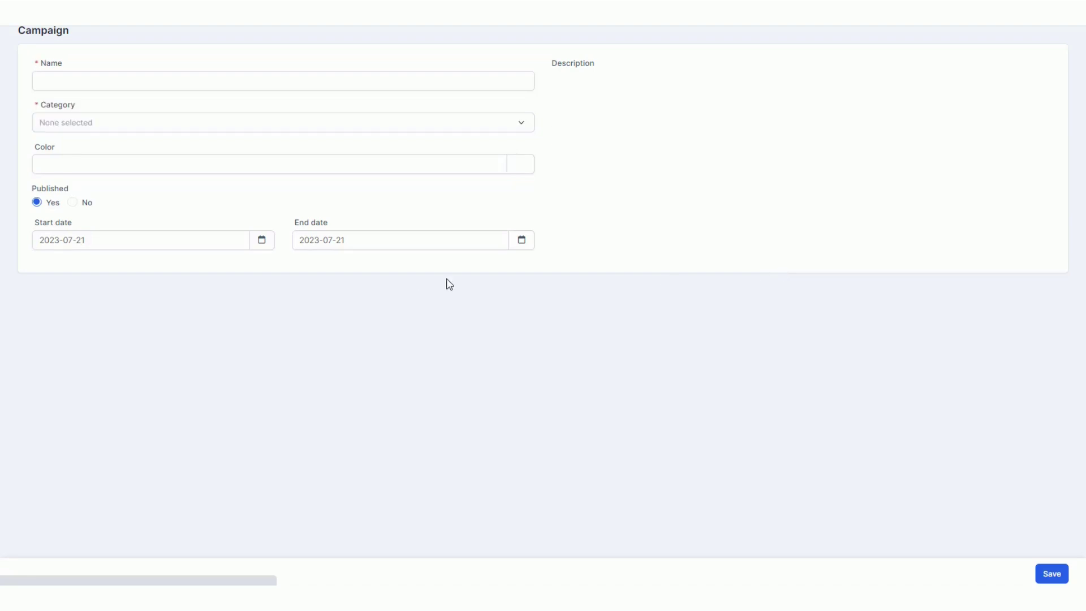
{"action": "left_click", "coordinate": [75, 78]}
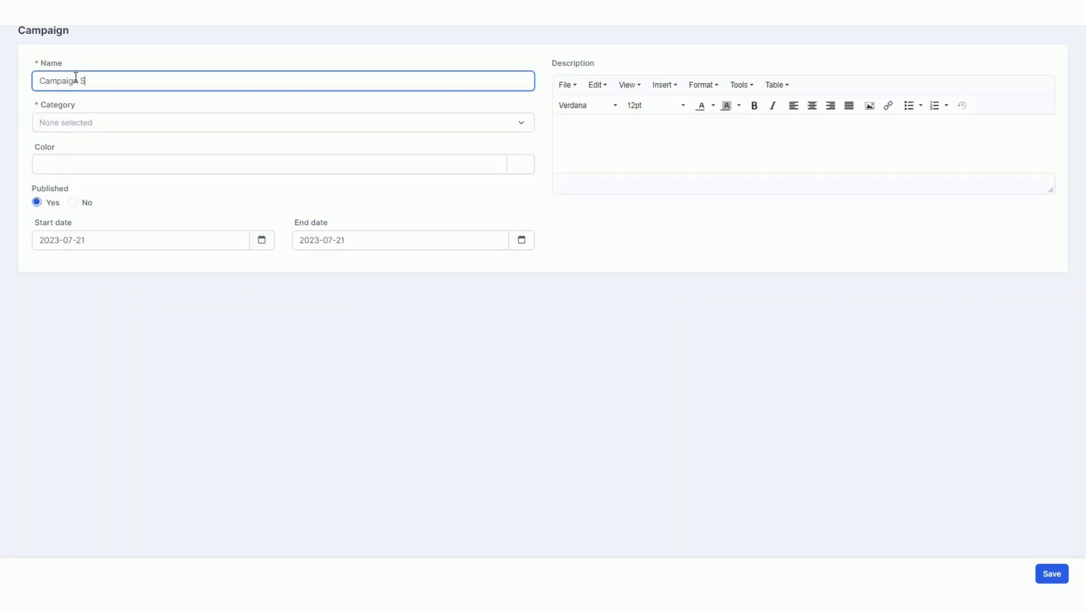
{"action": "left_click", "coordinate": [97, 128]}
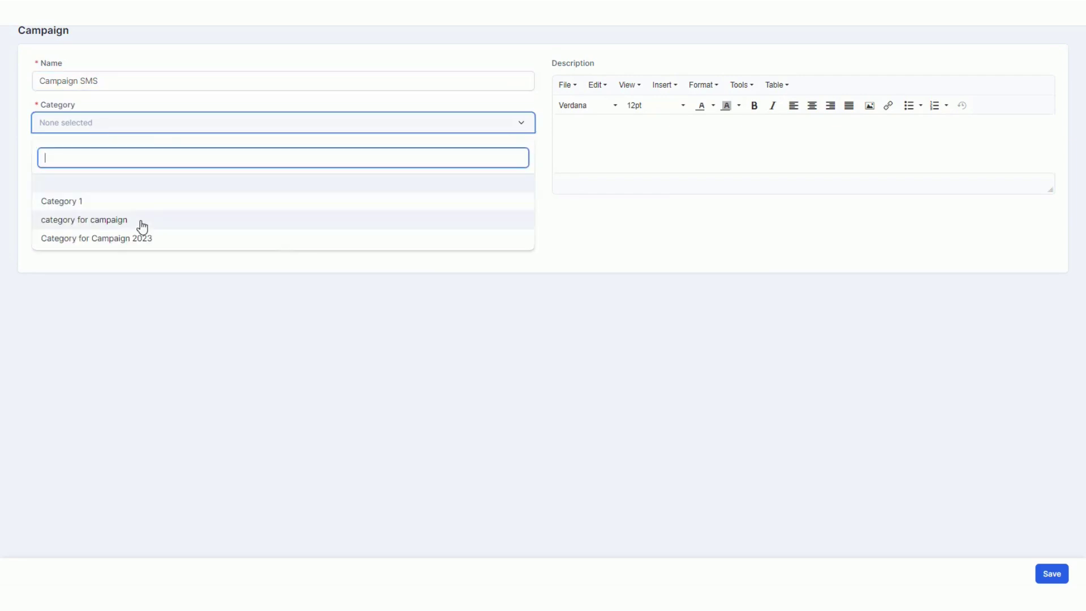
{"action": "left_click", "coordinate": [134, 254]}
{"action": "left_click", "coordinate": [147, 127]}
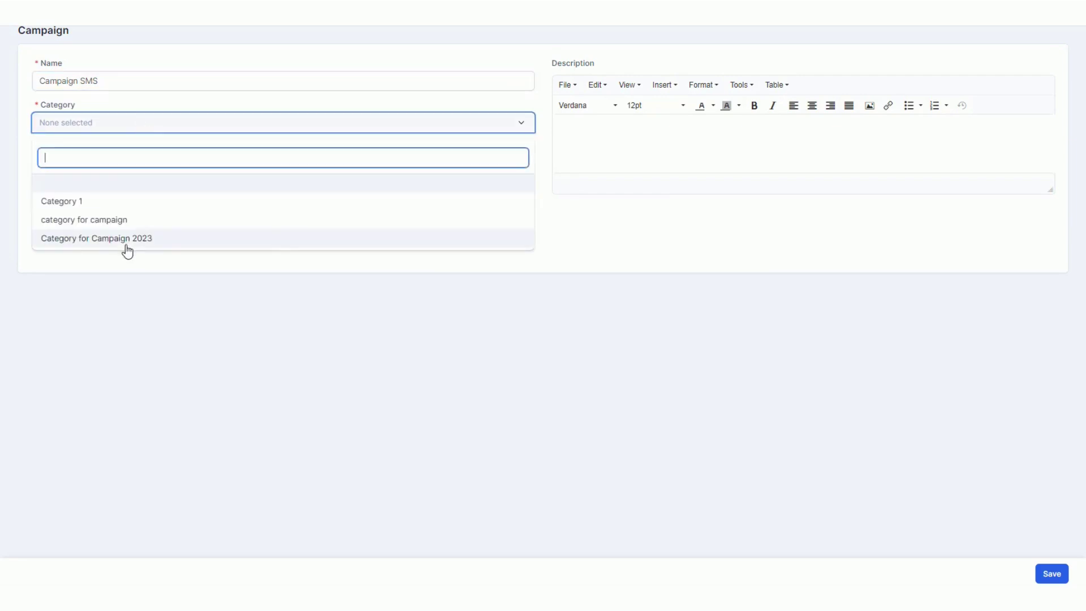
{"action": "left_click", "coordinate": [125, 241]}
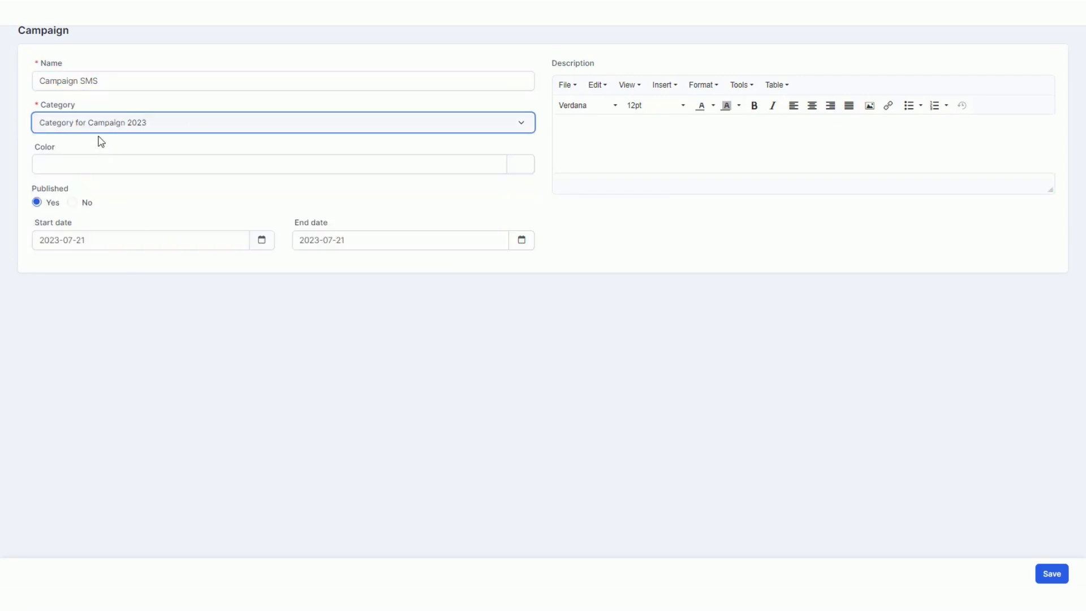
{"action": "left_click", "coordinate": [356, 244]}
{"action": "left_click", "coordinate": [442, 403]}
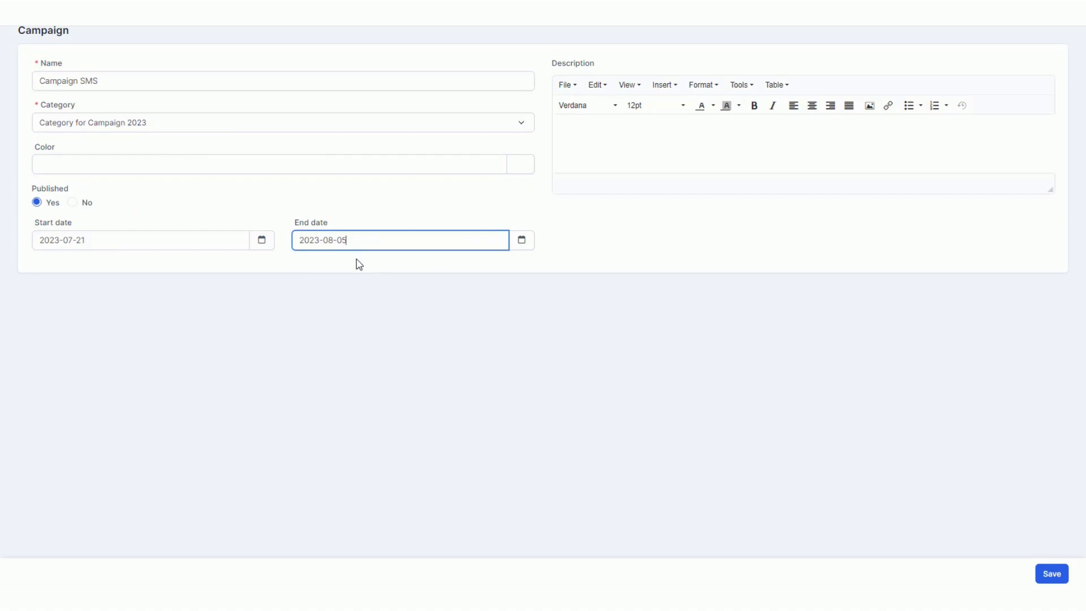
{"action": "left_click", "coordinate": [1052, 573]}
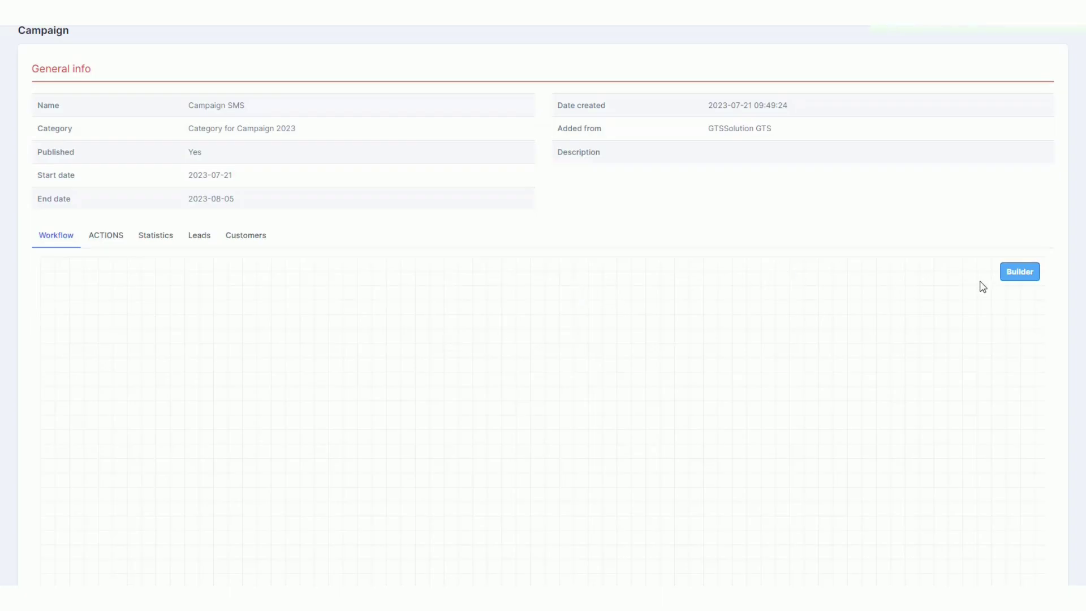
Add Flow start and SMS nodes to the workflow, with Flow start using Segement 953.
{"action": "left_click", "coordinate": [1016, 273]}
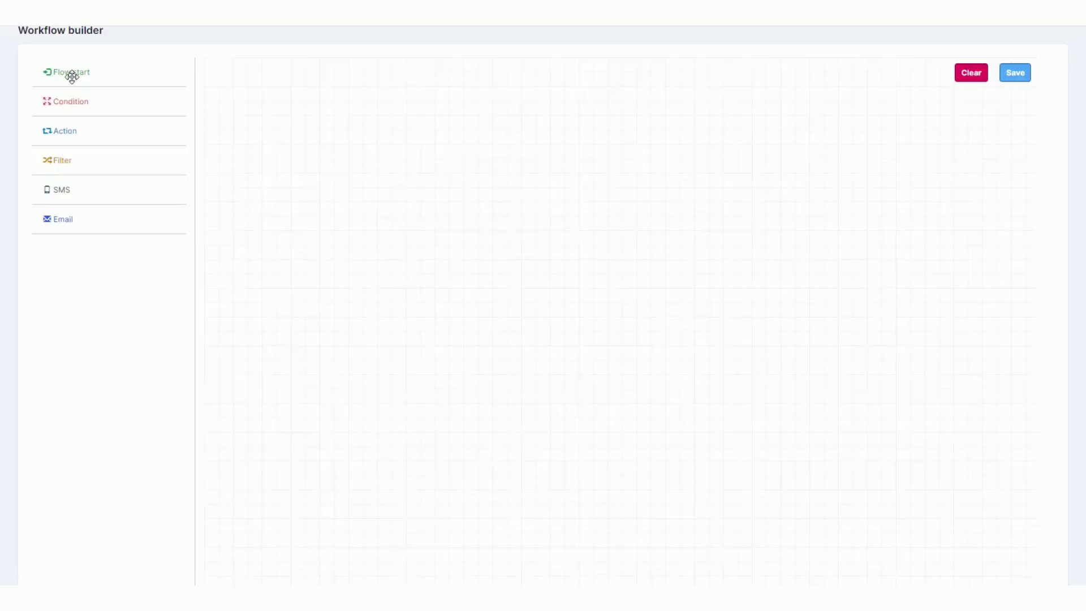
{"action": "left_click_drag", "start_coordinate": [72, 77], "coordinate": [299, 167]}
{"action": "left_click_drag", "start_coordinate": [63, 195], "coordinate": [552, 163]}
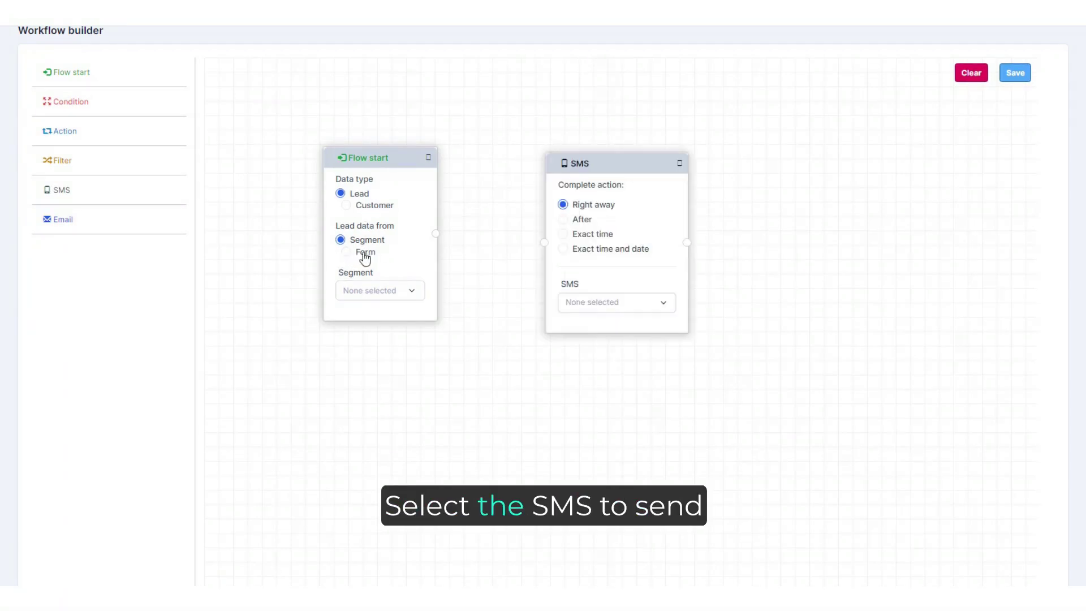
{"action": "left_click", "coordinate": [390, 292]}
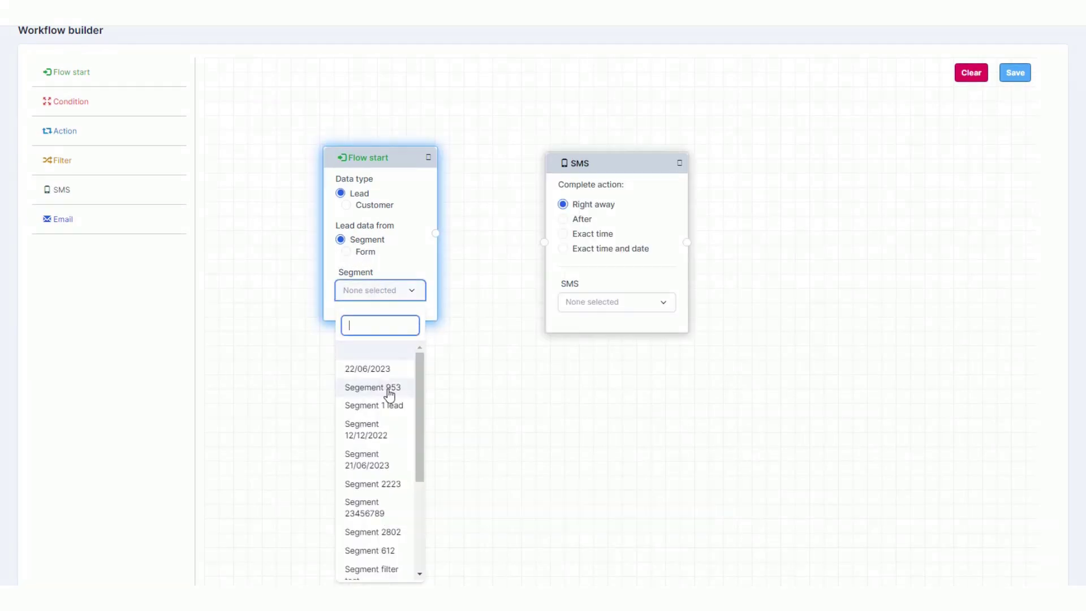
{"action": "left_click", "coordinate": [389, 391]}
Set the SMS node to send 'SMS test', connect it from Flow start, and save.
{"action": "left_click", "coordinate": [611, 308]}
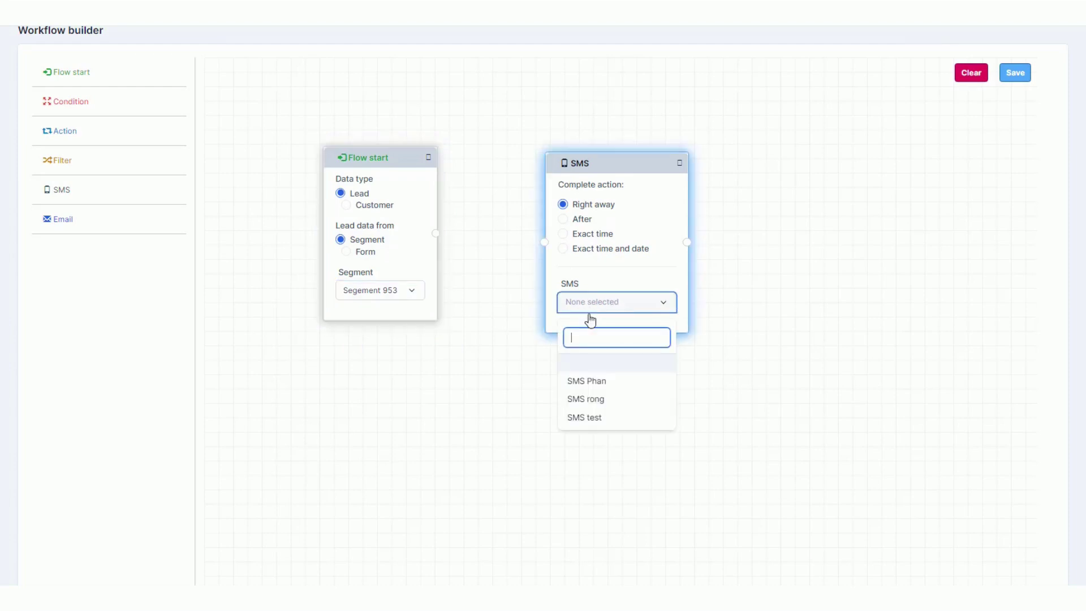
{"action": "left_click", "coordinate": [593, 419]}
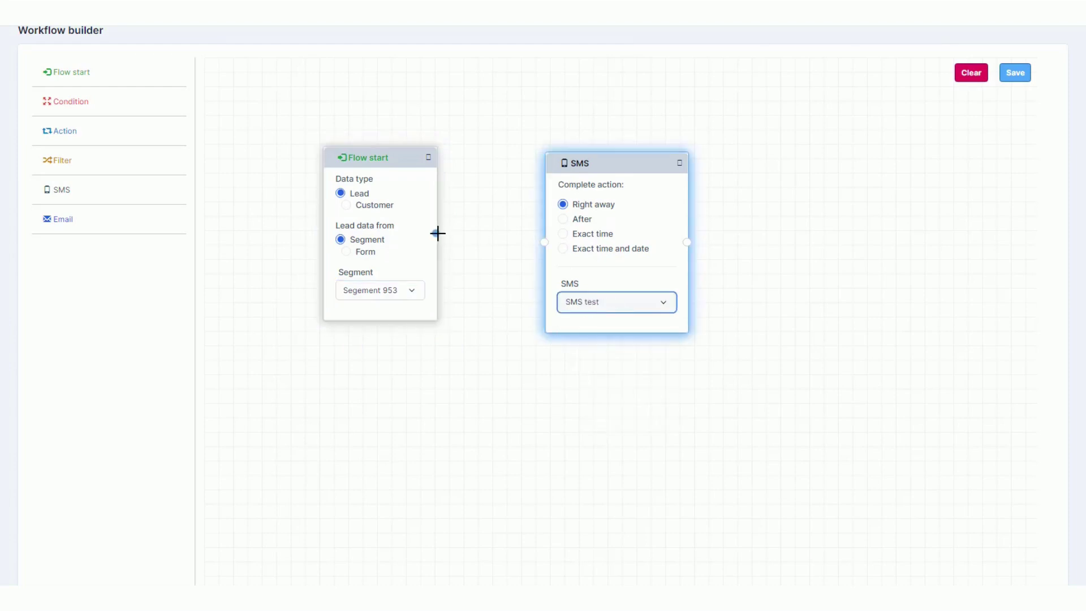
{"action": "left_click_drag", "start_coordinate": [438, 233], "coordinate": [544, 242]}
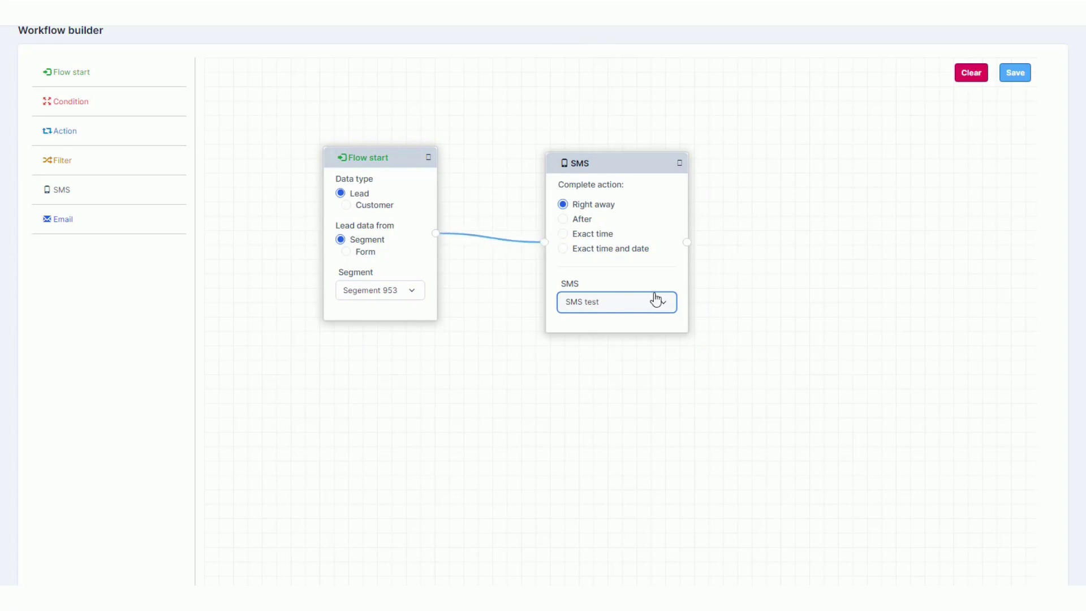
{"action": "left_click", "coordinate": [1017, 78]}
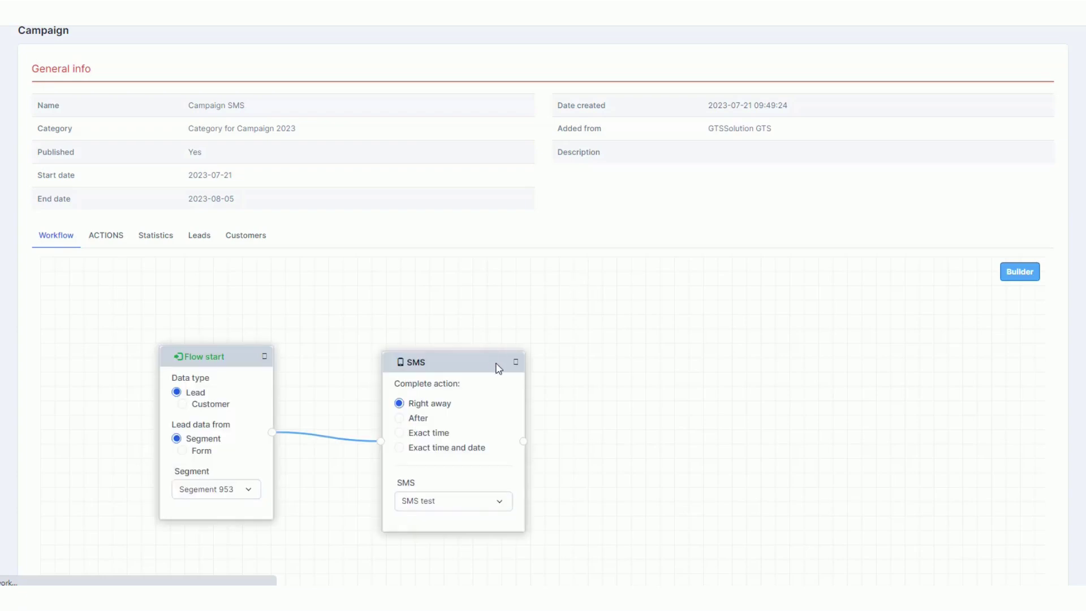
{"action": "scroll", "coordinate": [582, 310], "scroll_direction": "down", "scroll_amount": 1}
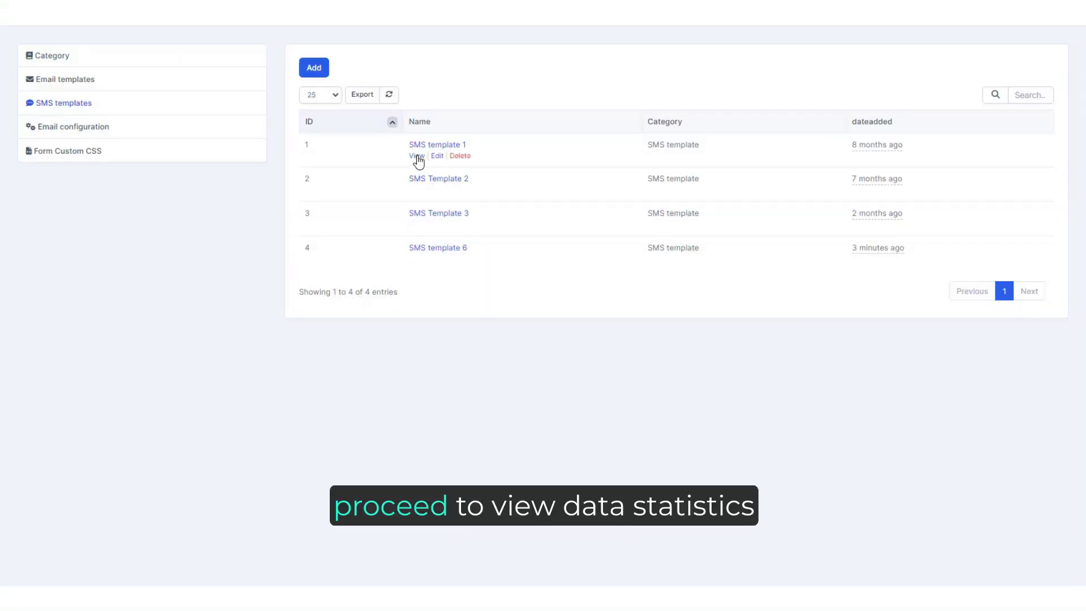
Review SMS template 1's statistics charts and the two leads it was sent to.
{"action": "left_click", "coordinate": [417, 159]}
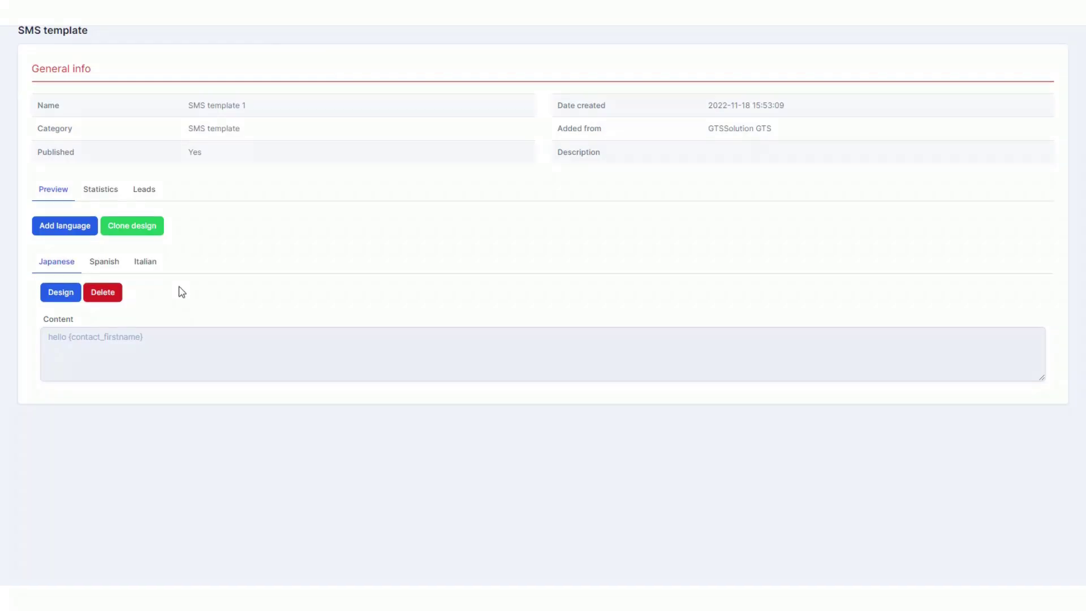
{"action": "left_click", "coordinate": [103, 191]}
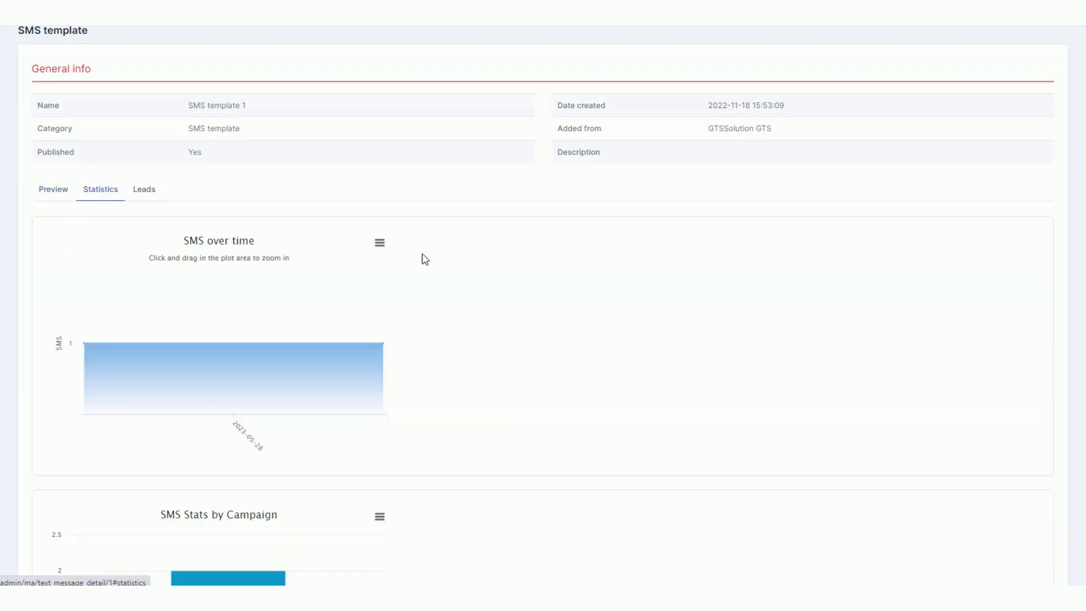
{"action": "scroll", "coordinate": [418, 259], "scroll_direction": "down", "scroll_amount": 2}
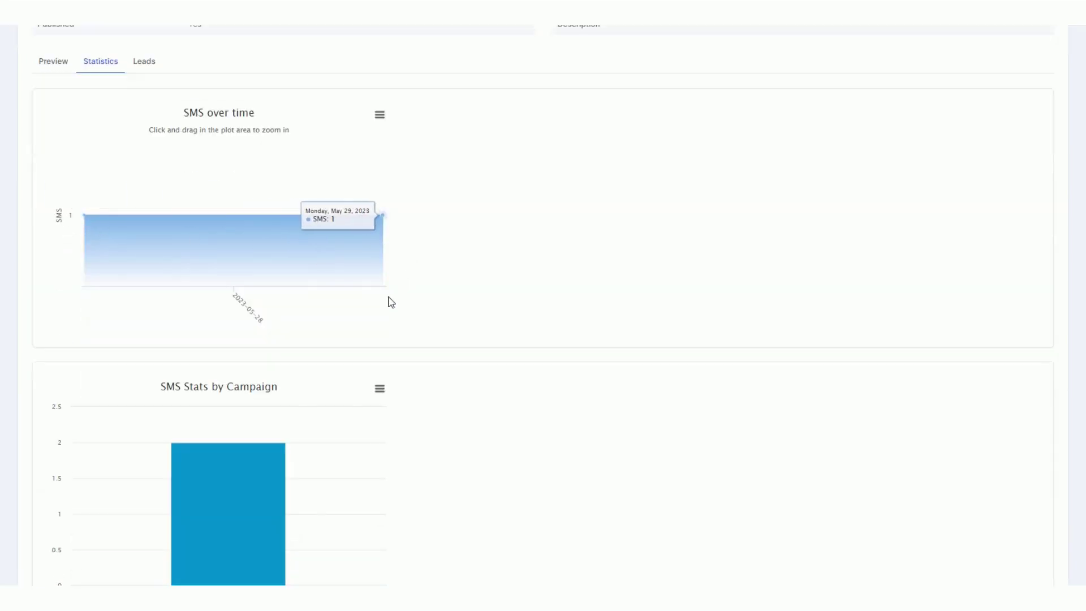
{"action": "scroll", "coordinate": [390, 302], "scroll_direction": "down", "scroll_amount": 1}
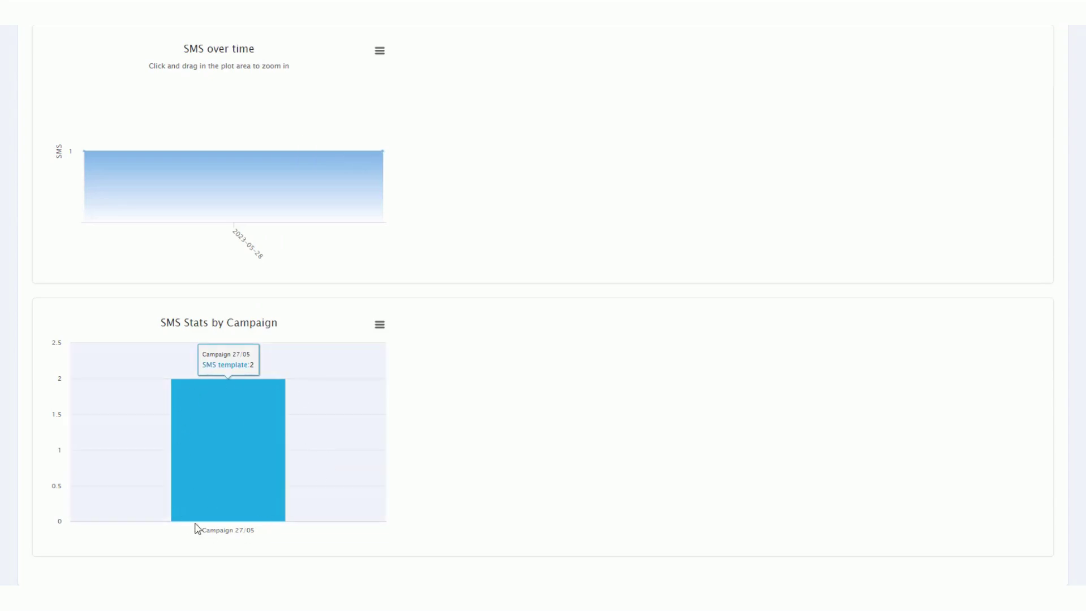
{"action": "scroll", "coordinate": [275, 493], "scroll_direction": "up", "scroll_amount": 3}
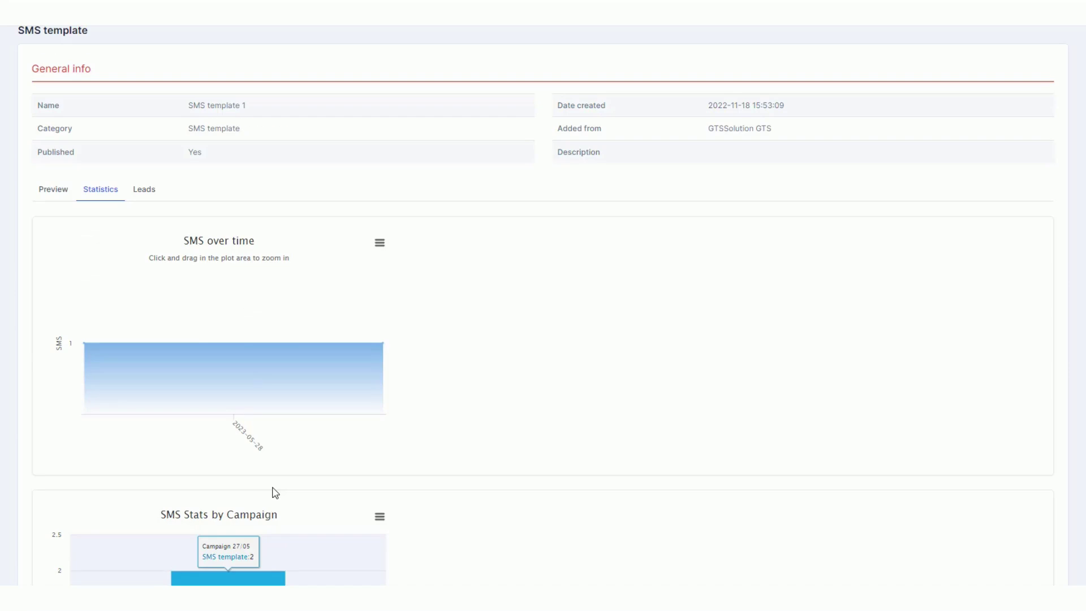
{"action": "left_click", "coordinate": [148, 192]}
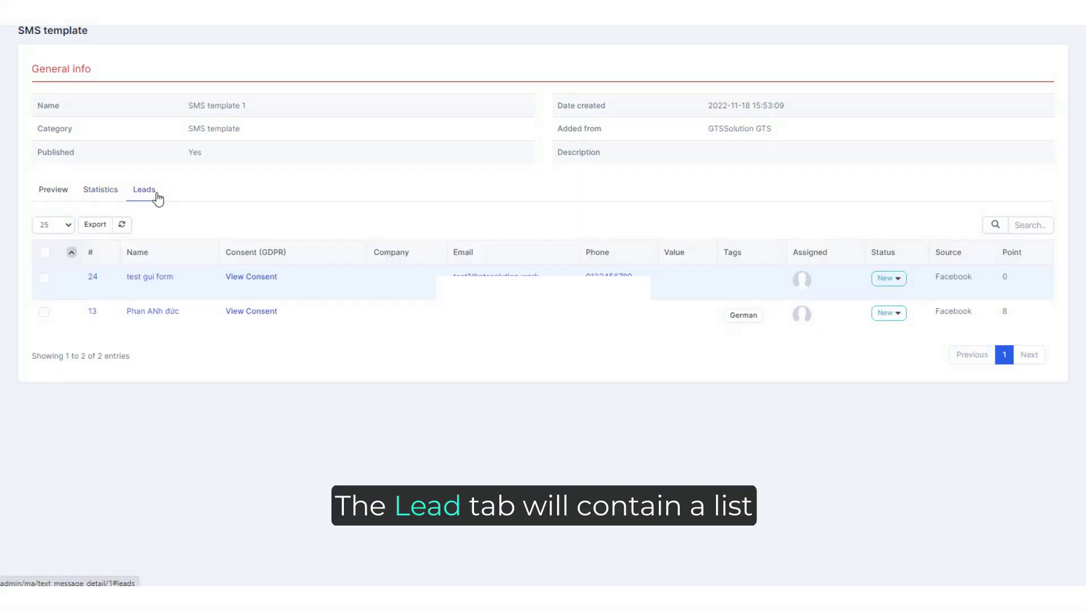